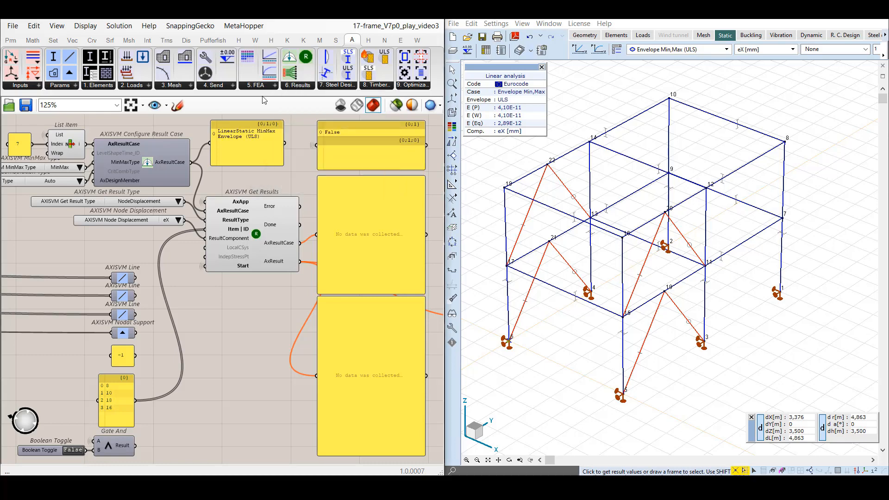
Review the available result types in the Get Result Type selector and examine the Node Displacement component selector.
left_click(60, 203)
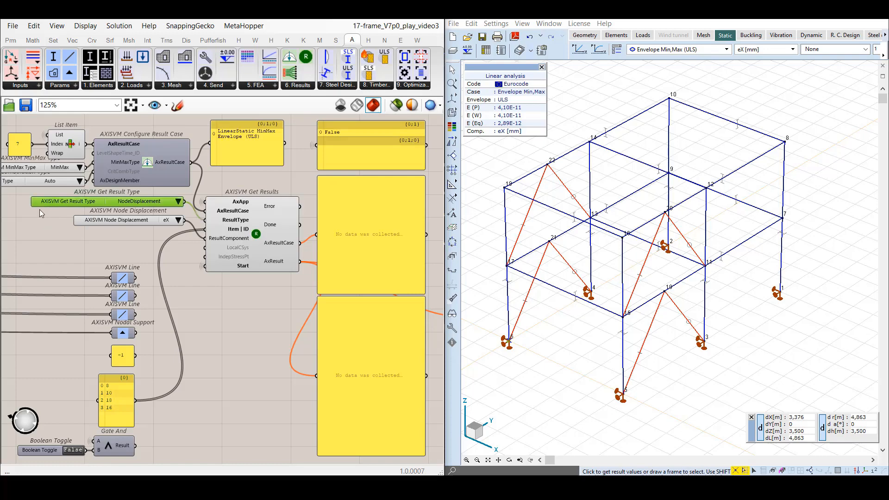
left_click(179, 202)
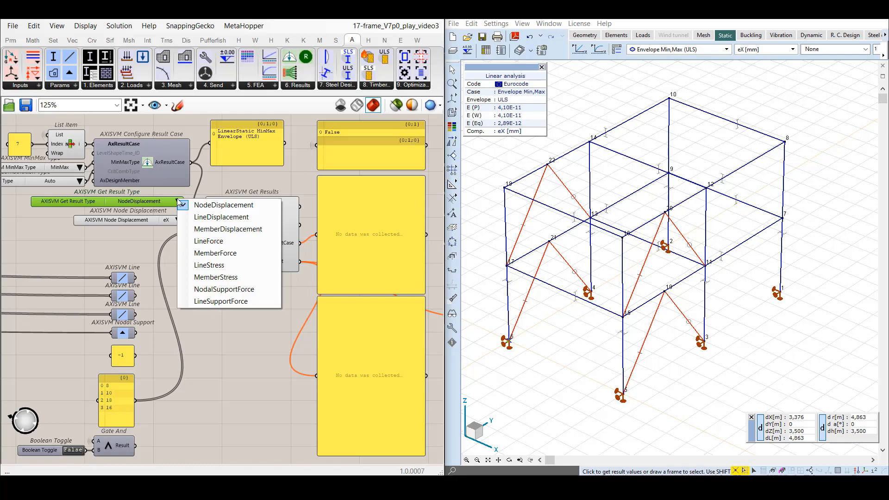
left_click(113, 245)
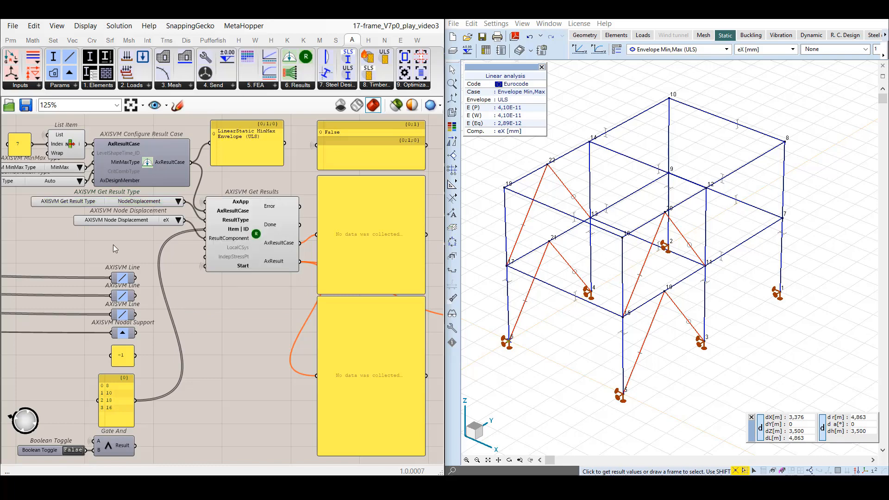
left_click(115, 219)
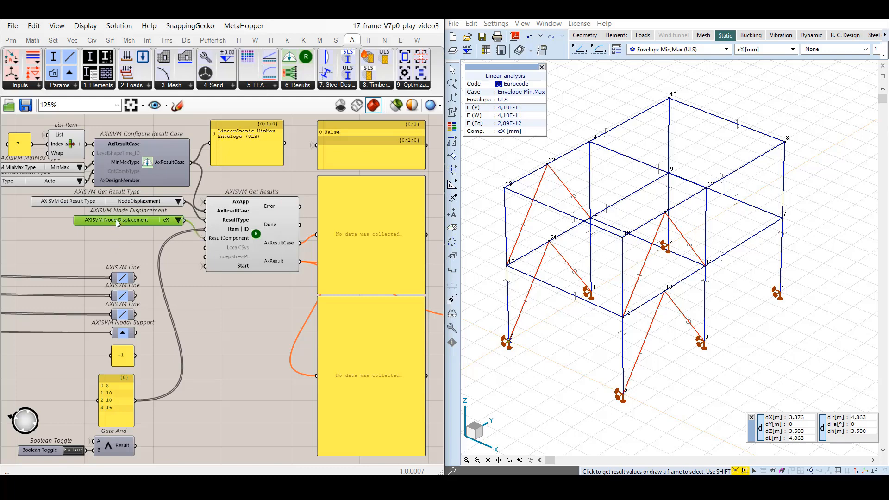
left_click(143, 238)
Switch the result type to LineForce and list the force components it offers.
left_click(178, 201)
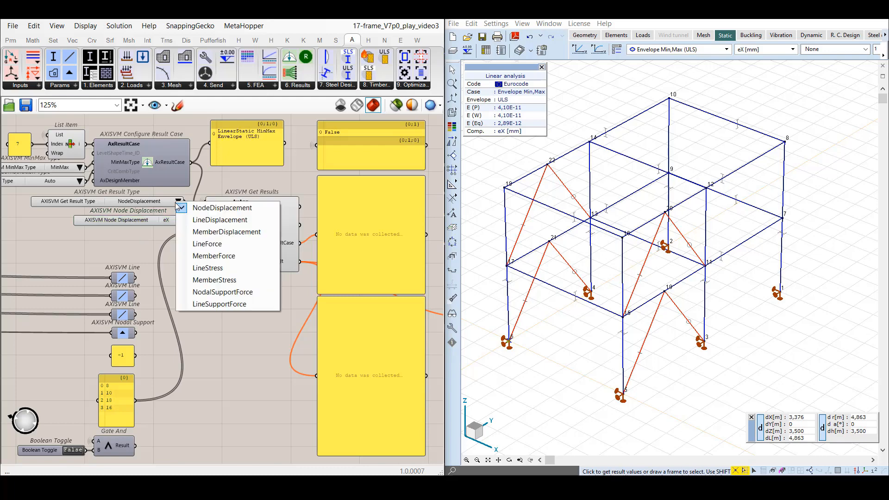
left_click(208, 244)
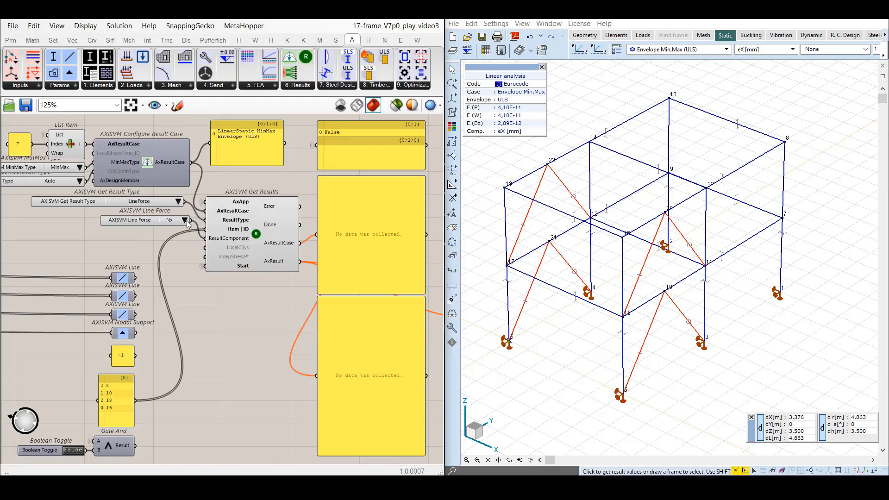
left_click(187, 221)
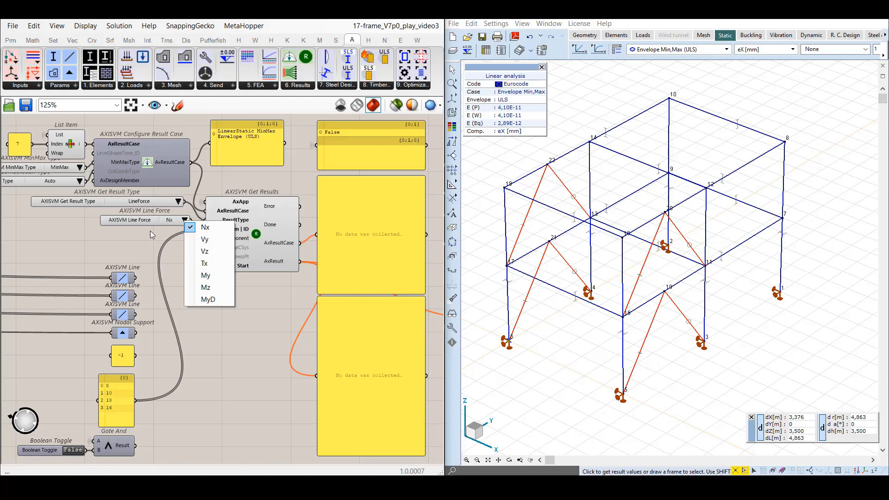
Switch the result type to LineStress and list the components of the Line Stress selector.
left_click(178, 202)
left_click(190, 268)
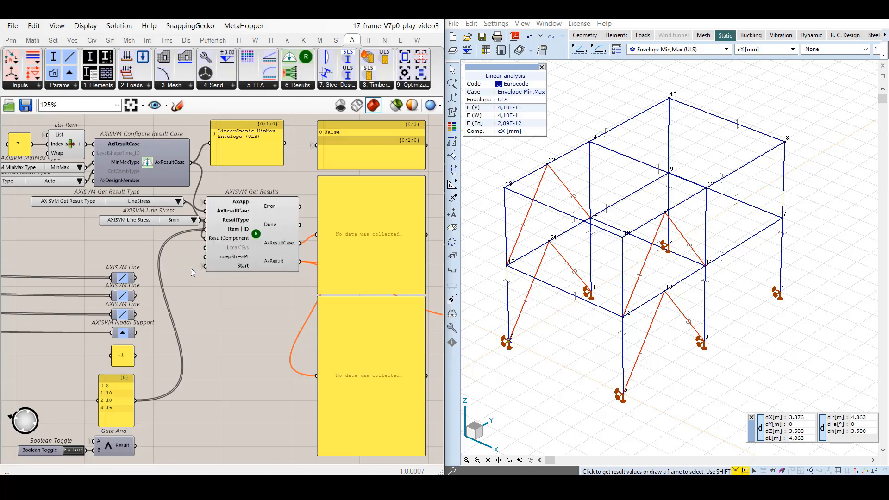
left_click_drag(137, 221, 116, 224)
left_click(174, 223)
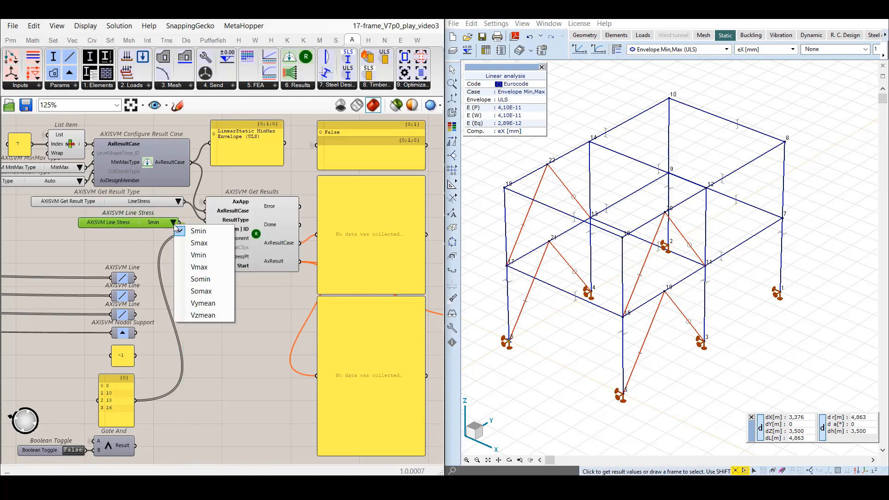
left_click(150, 238)
Switch the result type to NodalSupportForce and list the support force components it offers.
left_click(178, 201)
left_click(191, 287)
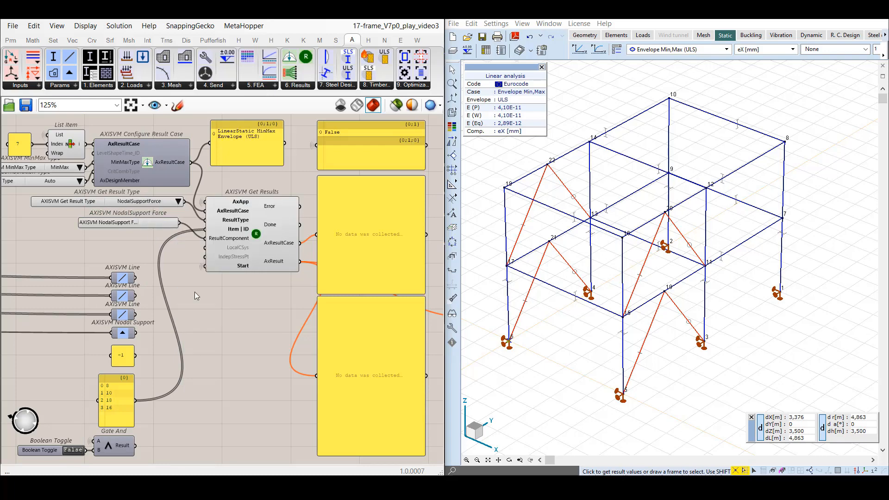
left_click(170, 223)
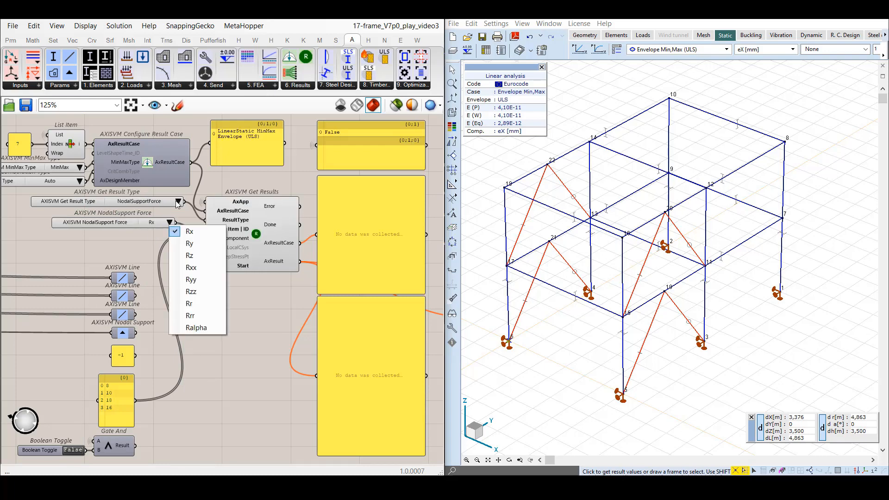
left_click(150, 240)
Set the result type back to NodeDisplacement and run the query by setting the Boolean Toggle to True.
left_click(177, 202)
left_click(190, 209)
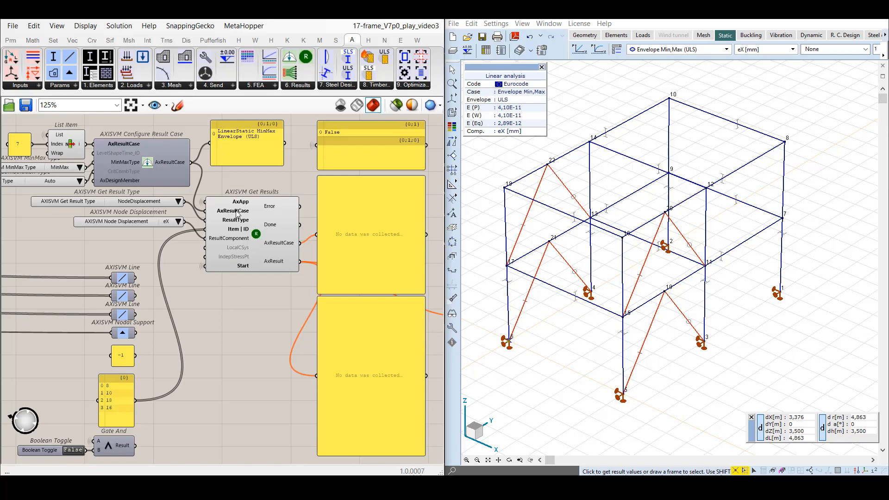
mouse_move(237, 213)
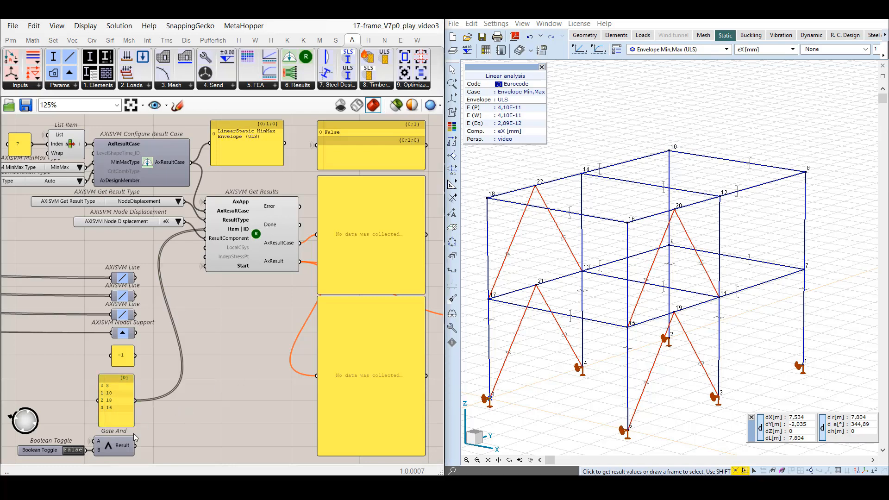
left_click(74, 450)
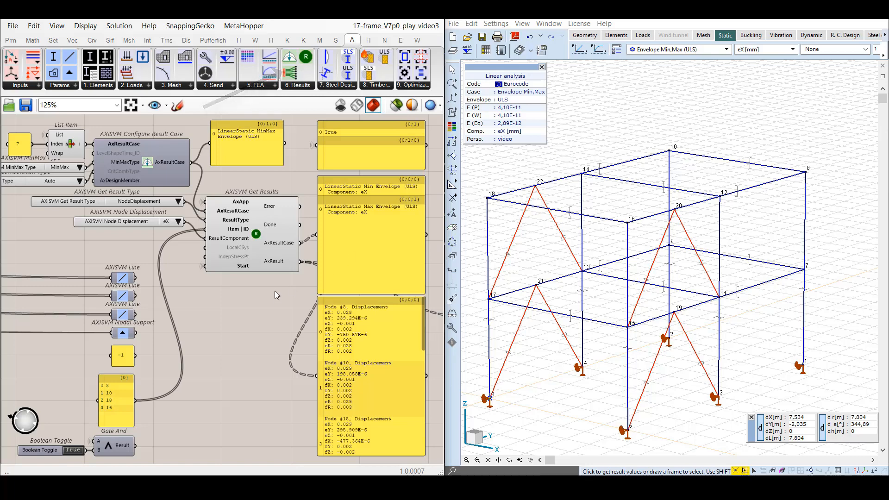
In the AxisVM model, inspect the displacement results of nodes 8 and 10 to compare with the result panel.
left_click(805, 172)
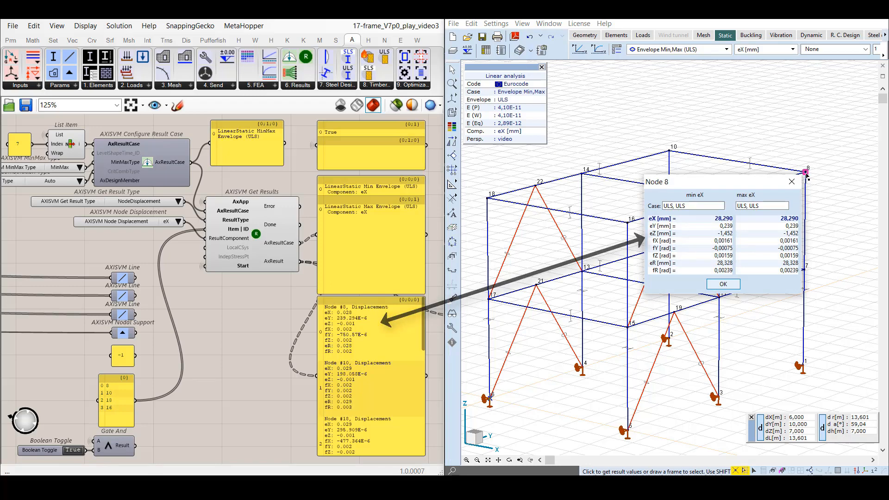
left_click(724, 284)
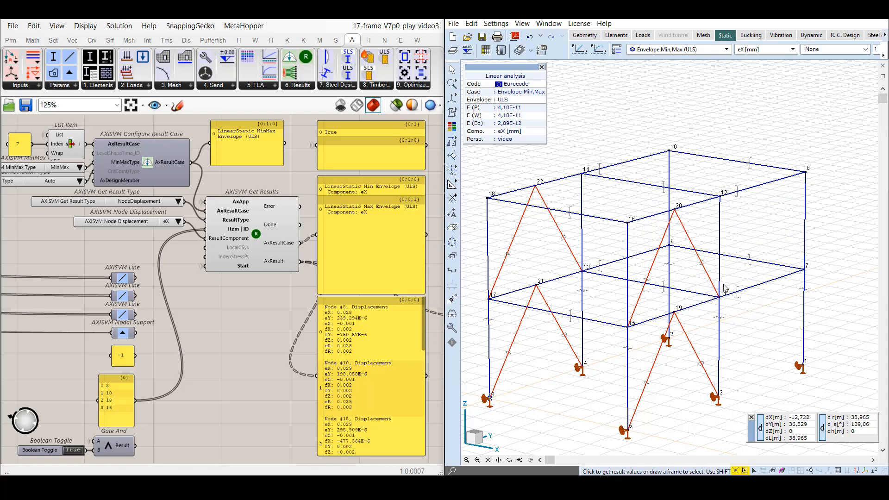
left_click(670, 151)
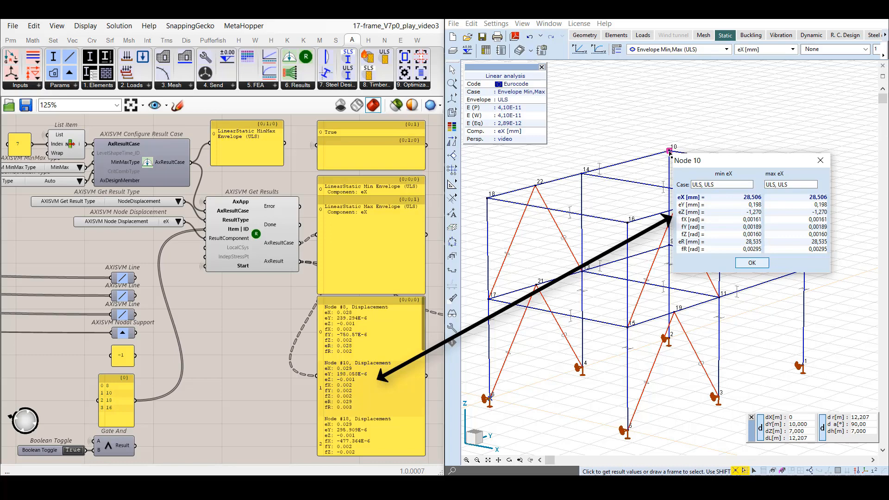
key("Escape")
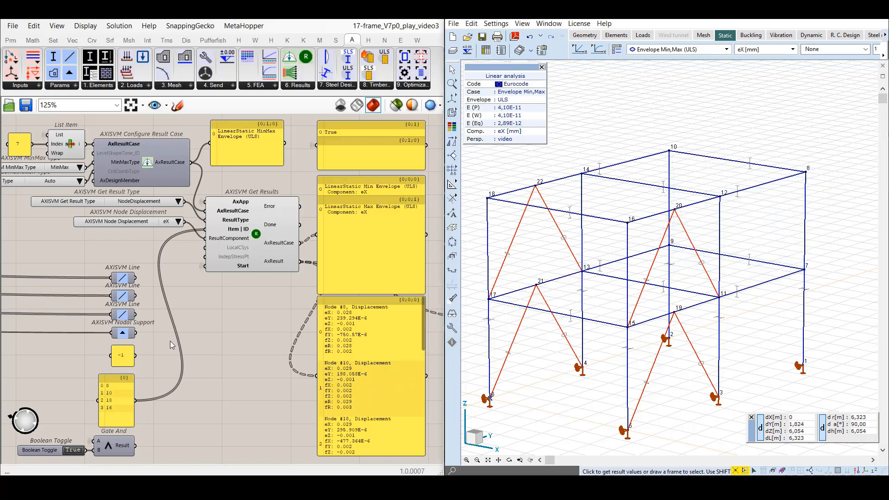
Connect the -1 panel to the Item | ID input of Get Results in place of the node list to query all nodes.
left_click(126, 355)
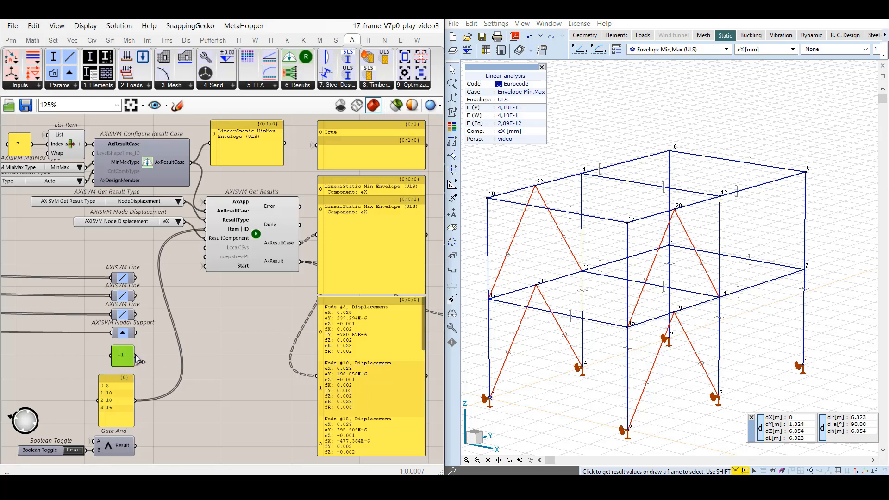
left_click_drag(135, 356, 205, 230)
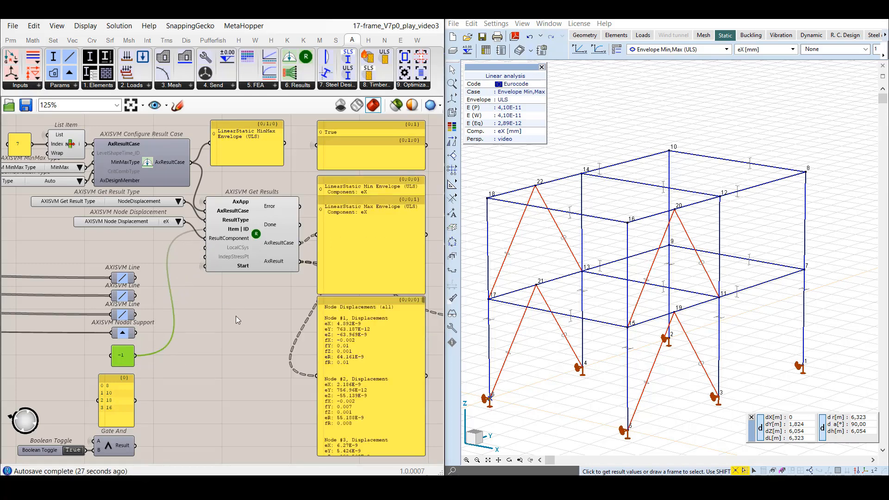
left_click(240, 321)
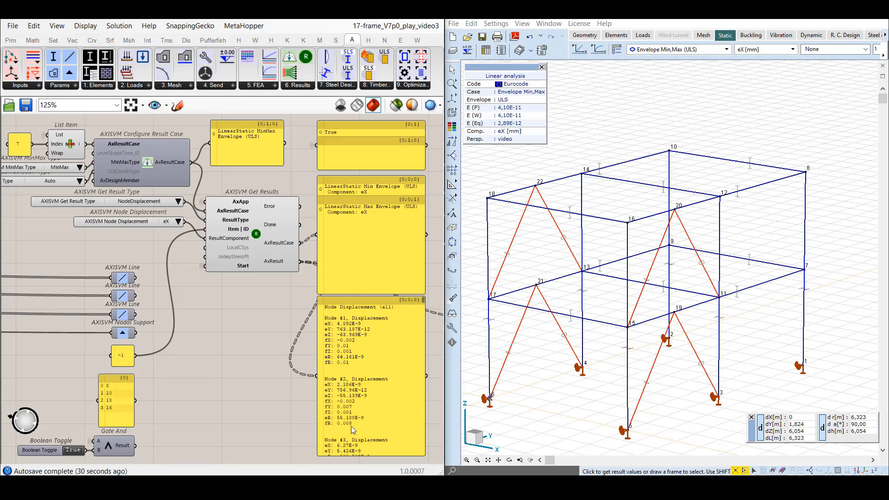
left_click_drag(423, 300, 423, 258)
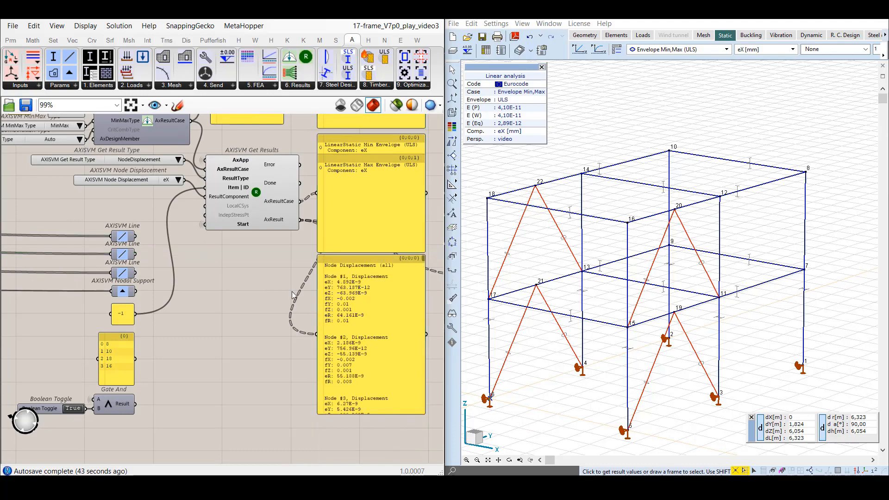
left_click(167, 106)
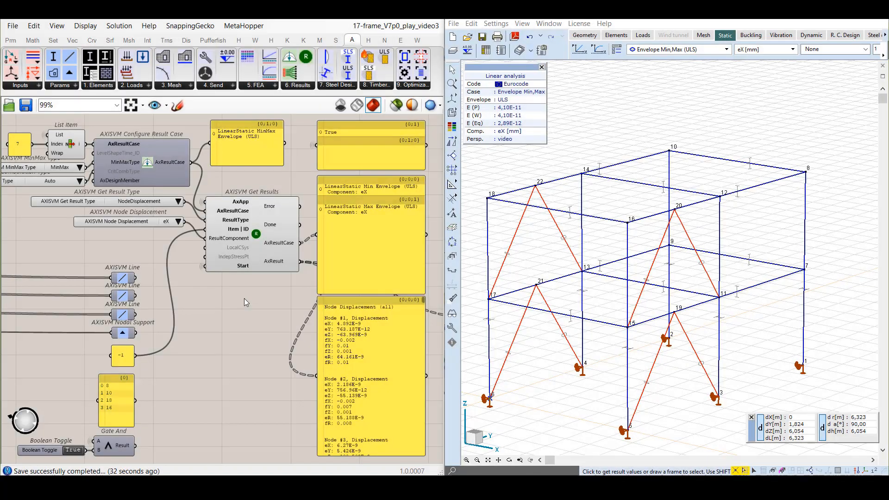
Review the result type options and set the Boolean Toggle to False to stop the result query.
left_click(178, 201)
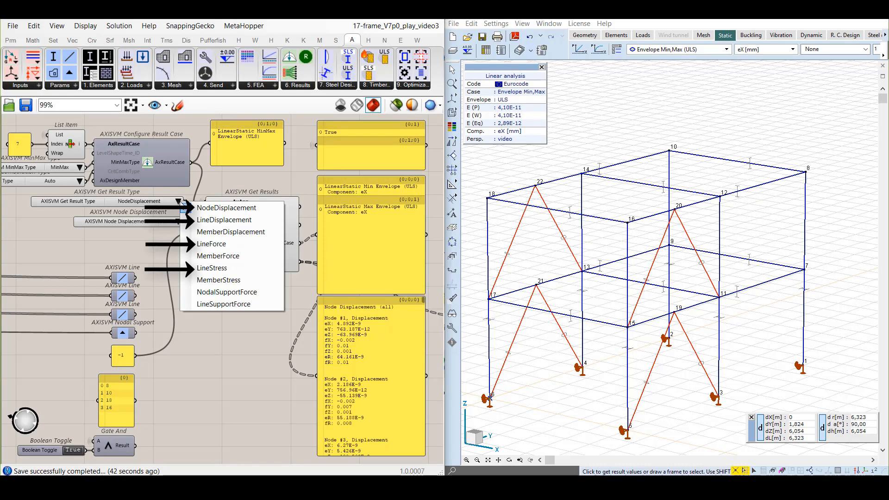
left_click(218, 317)
left_click(73, 450)
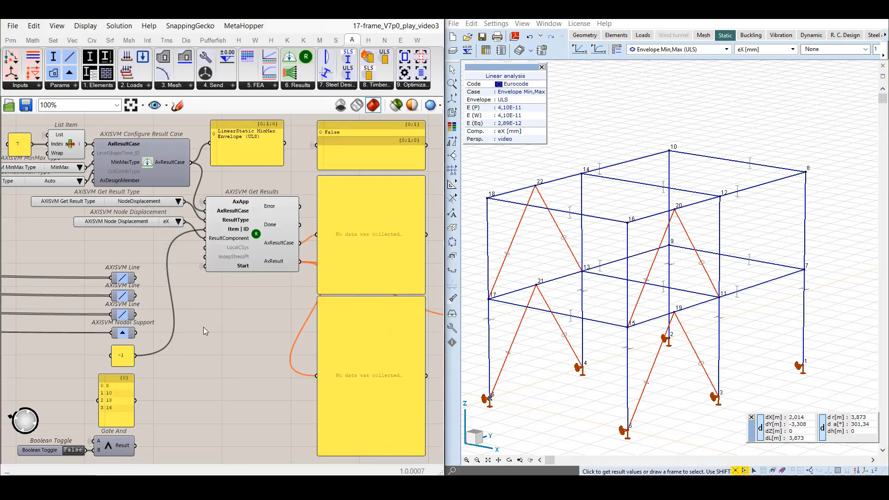
Set the result type to MemberDisplacement and read the warning on the Get Results component.
left_click(178, 202)
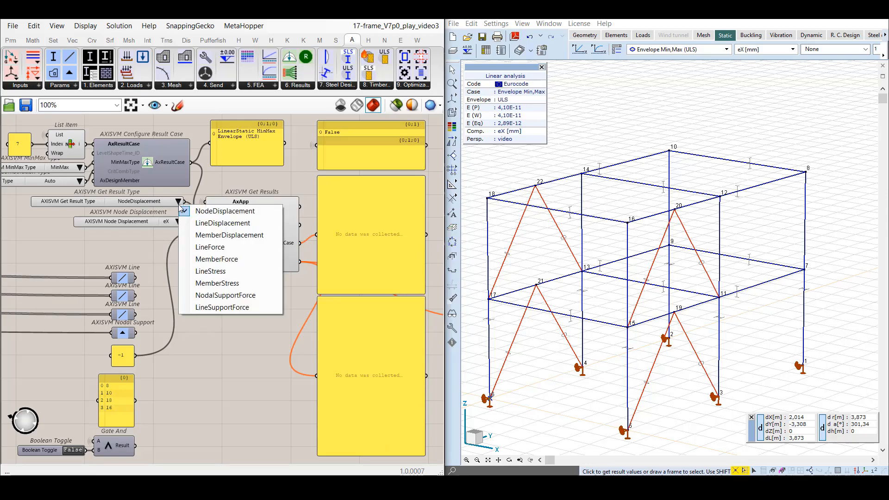
left_click(185, 237)
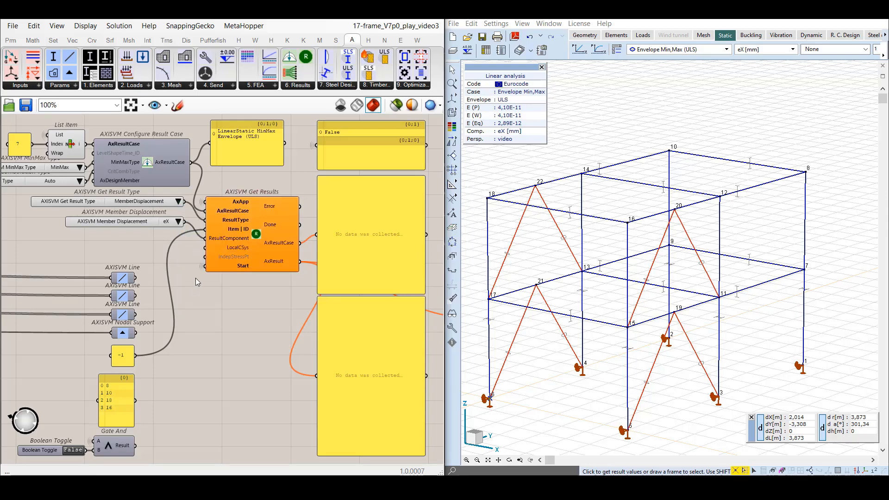
scroll(296, 196, "up", 1)
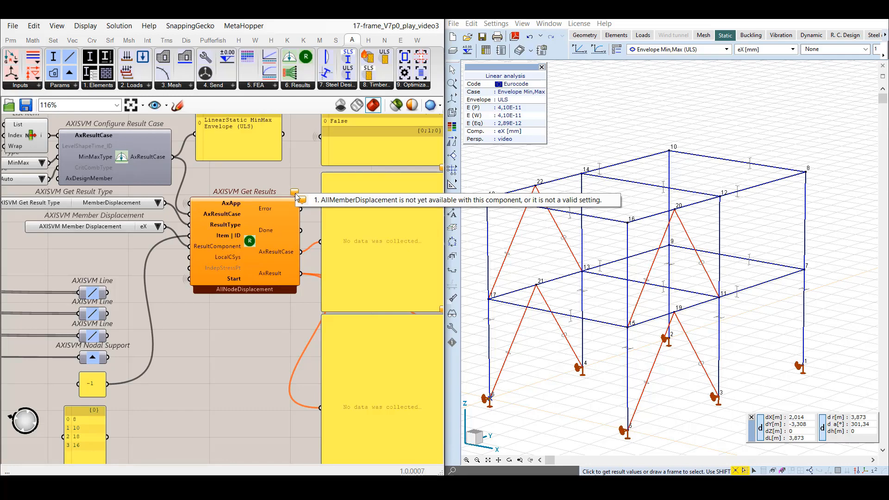
scroll(290, 180, "down", 1)
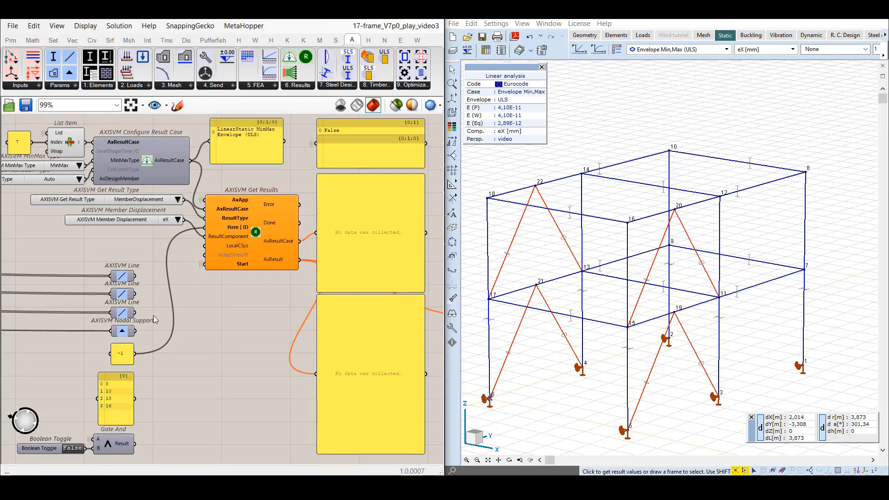
Trace the AXISVM Line parameters back to their source components in the Beams group and return to the results area.
left_click_drag(154, 312, 95, 266)
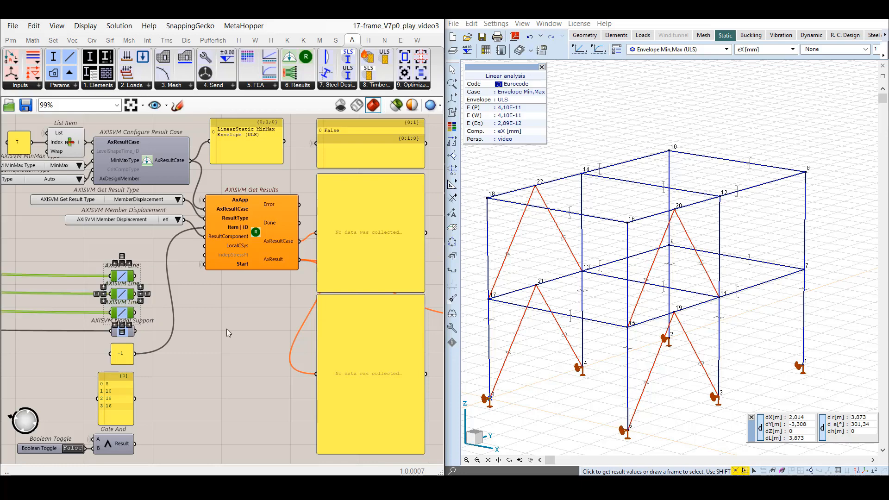
key("ctrl+Left")
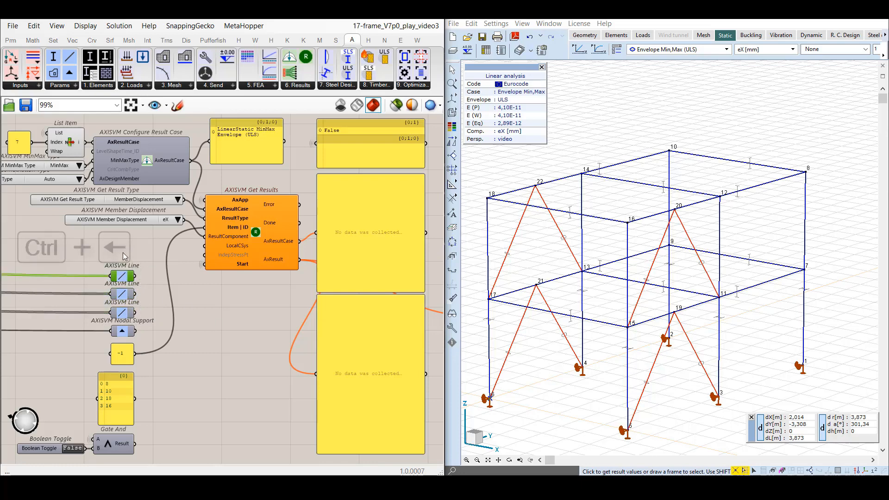
key("ctrl+Left")
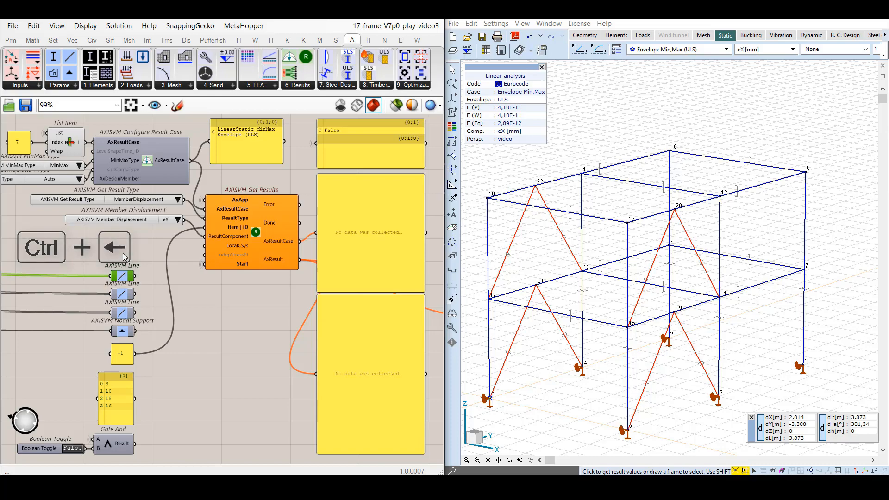
key("ctrl+2")
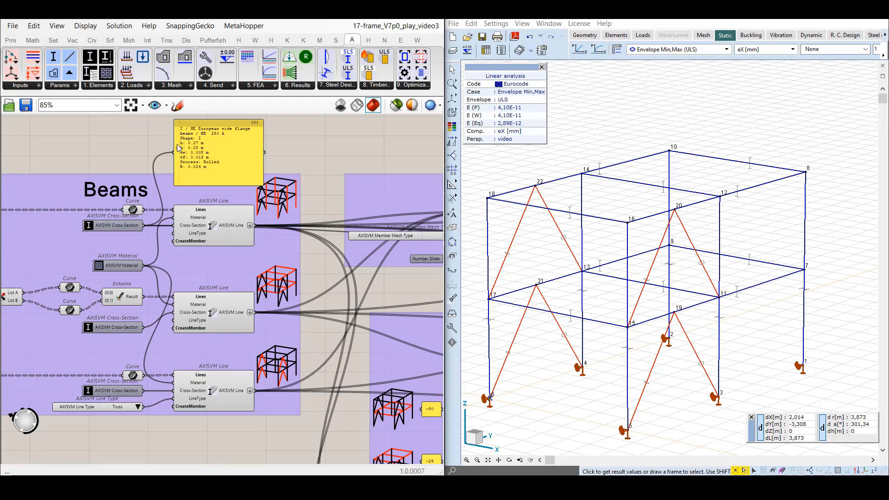
left_click(155, 105)
left_click(156, 340)
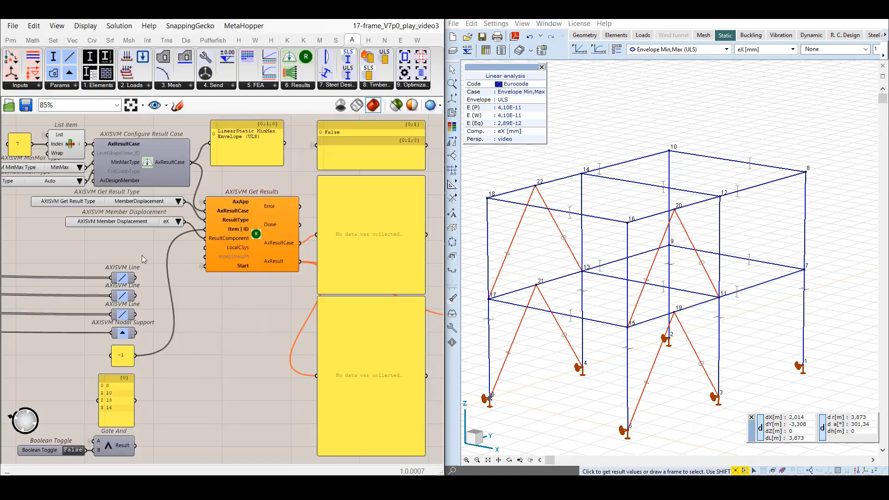
Add a relay on the wire feeding the first AXISVM Line parameter and name it VerticalBeams.
double_click(49, 277)
right_click(49, 277)
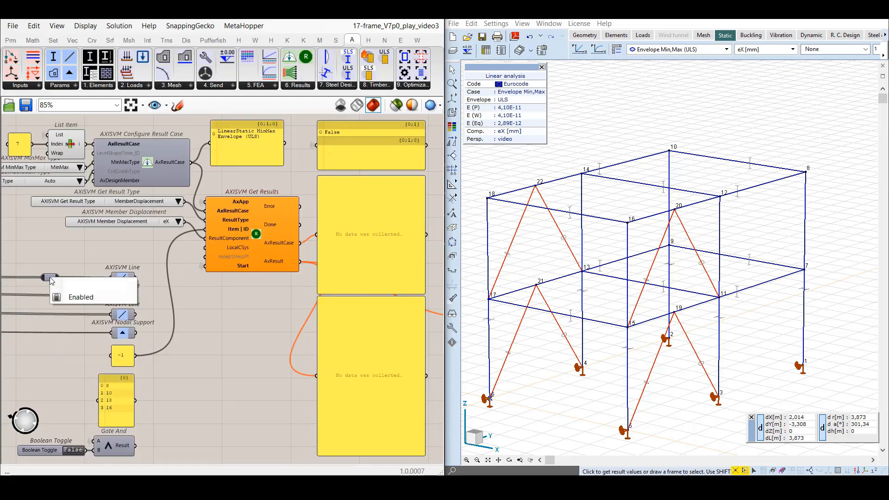
type("VerticalBeams")
key("Return")
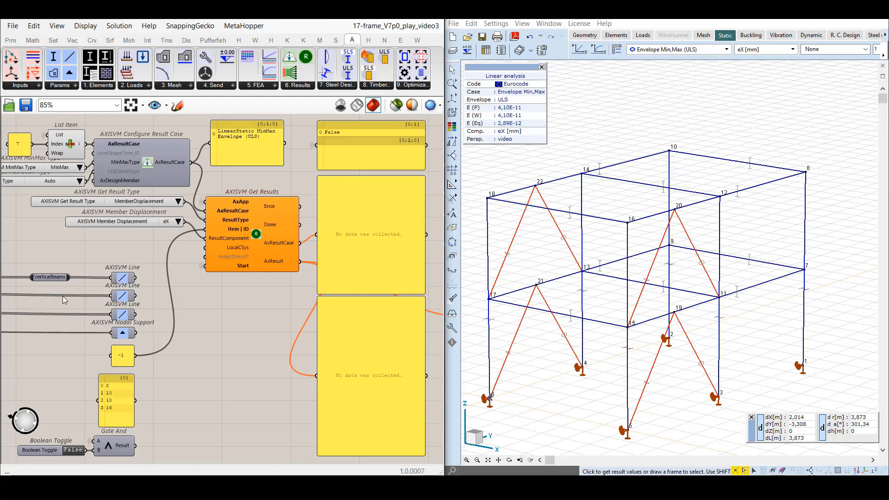
Add a relay on the wire feeding the second AXISVM Line parameter and name it HorizontalBeams.
double_click(45, 295)
right_click(48, 294)
type("Ho")
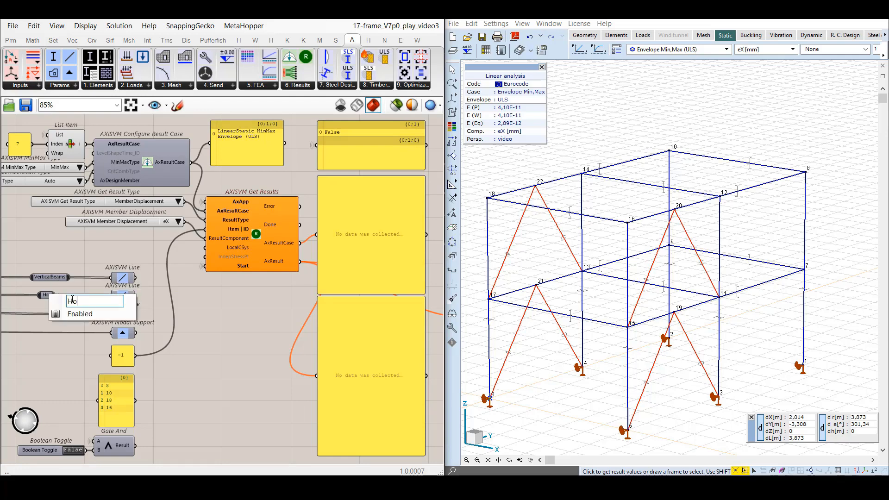
type("rizontalBeams")
key("Return")
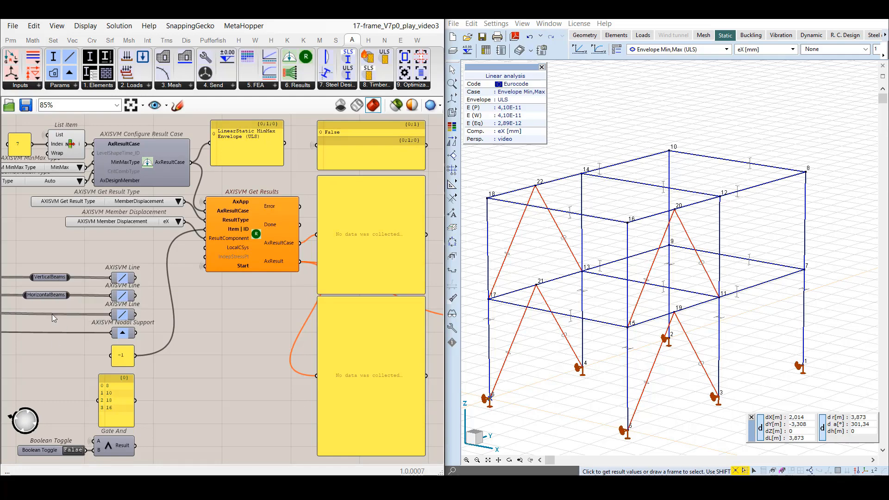
Add a relay on the wire feeding the third AXISVM Line parameter and name it Trusses.
double_click(46, 314)
right_click(49, 314)
type("Trusses")
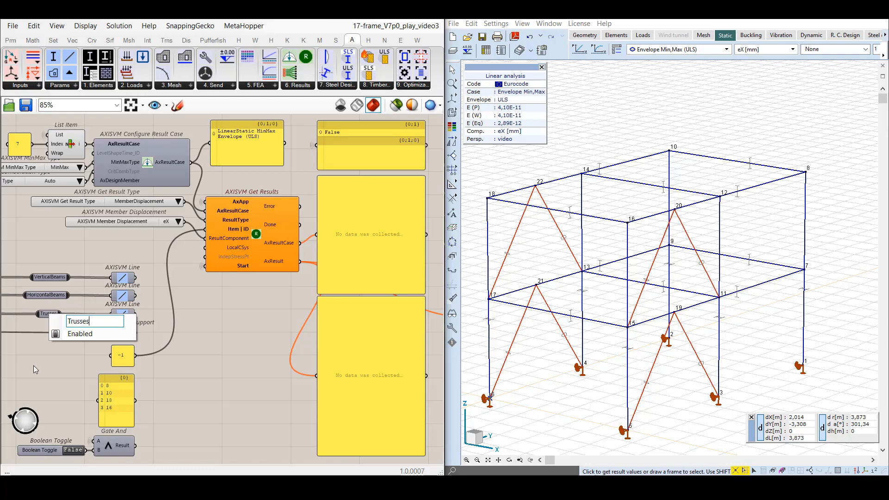
key("Return")
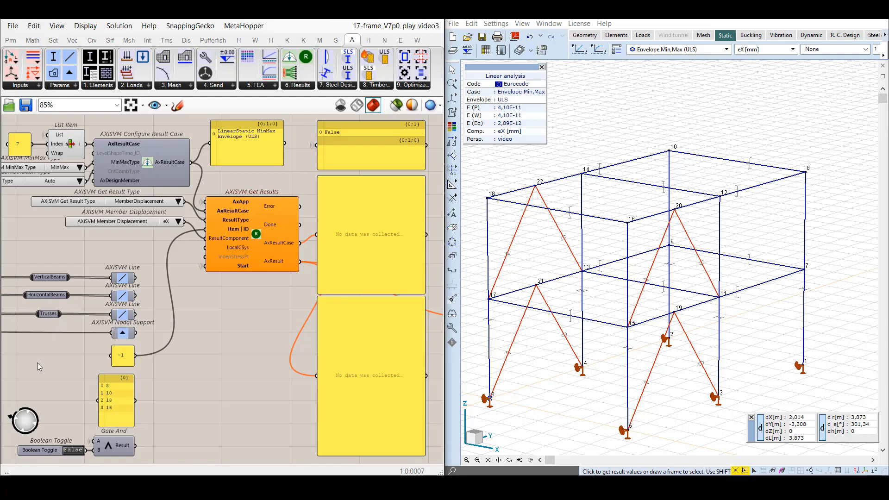
In AxisVM, turn off node numbering and turn on truss and beam numbering for the frame model.
left_click(875, 471)
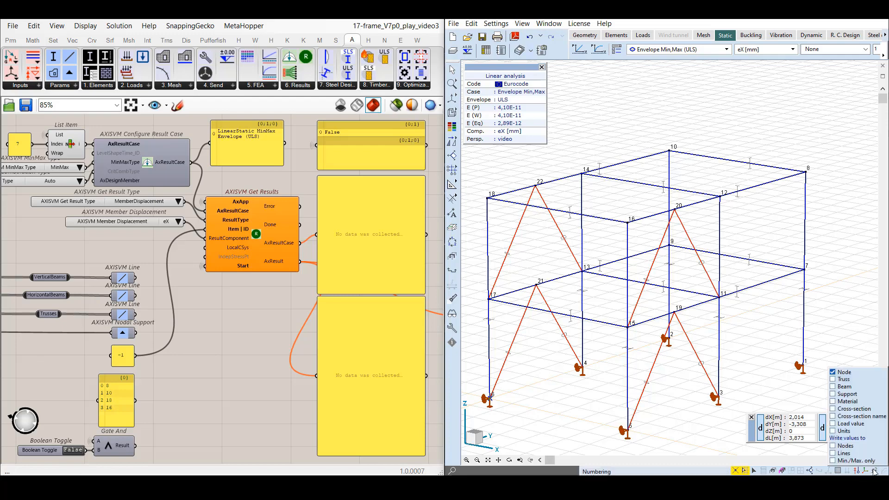
left_click(832, 372)
left_click(832, 379)
left_click(832, 387)
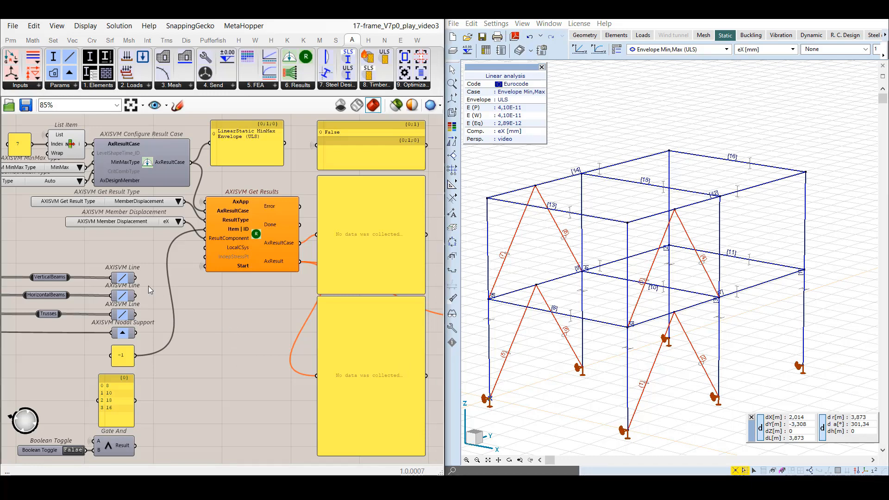
In Grasshopper, connect the VerticalBeams Line parameter to the Item | ID input of Get Results and set the Boolean Toggle to True.
left_click_drag(135, 278, 206, 236)
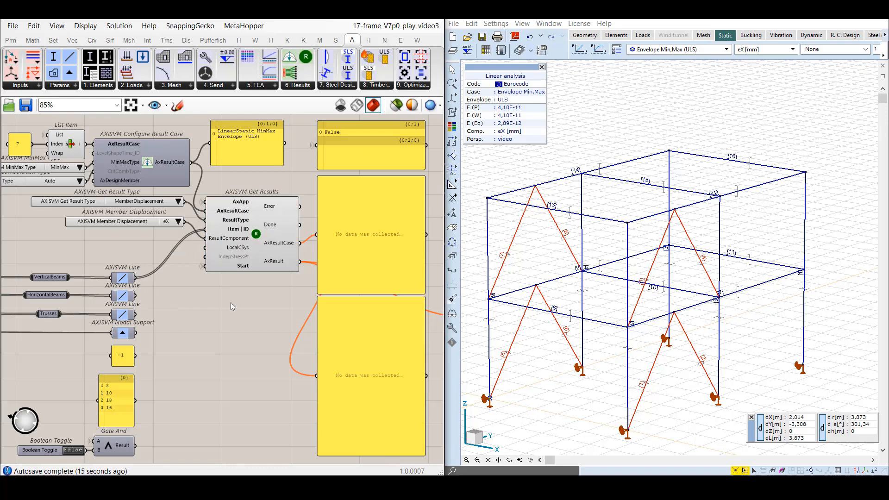
double_click(72, 450)
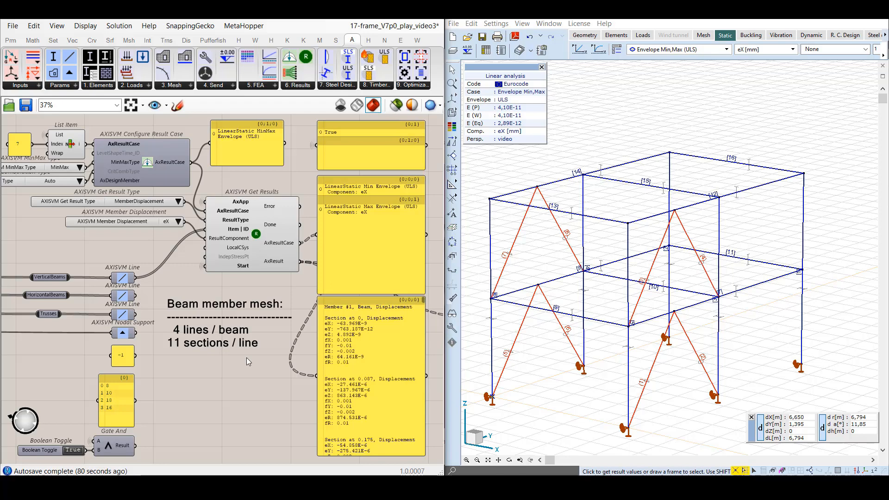
Set the result type to LineDisplacement for the vertical beams query.
left_click(179, 202)
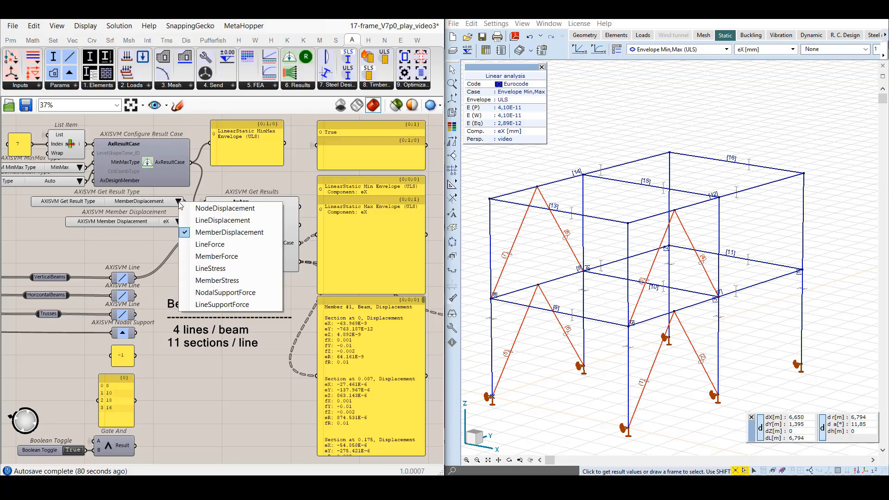
left_click(185, 221)
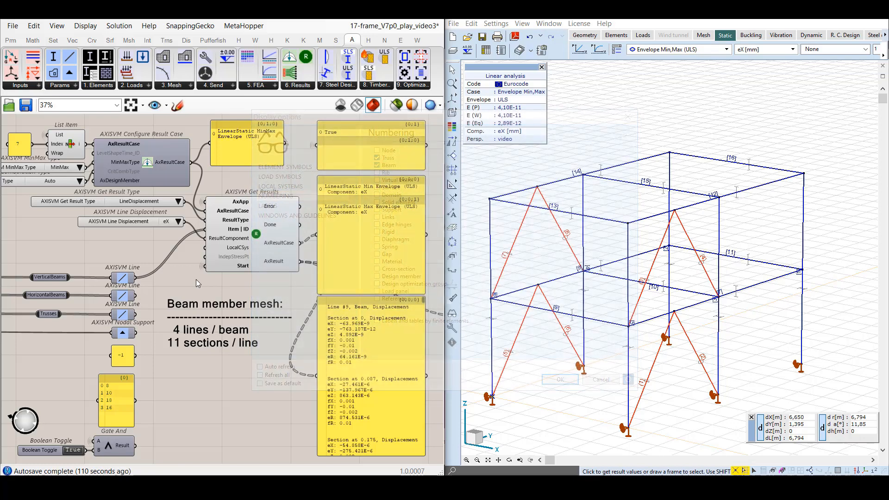
Create a panel containing 9 and connect it to the Item | ID input of Get Results to query that line.
double_click(118, 243)
type("//9")
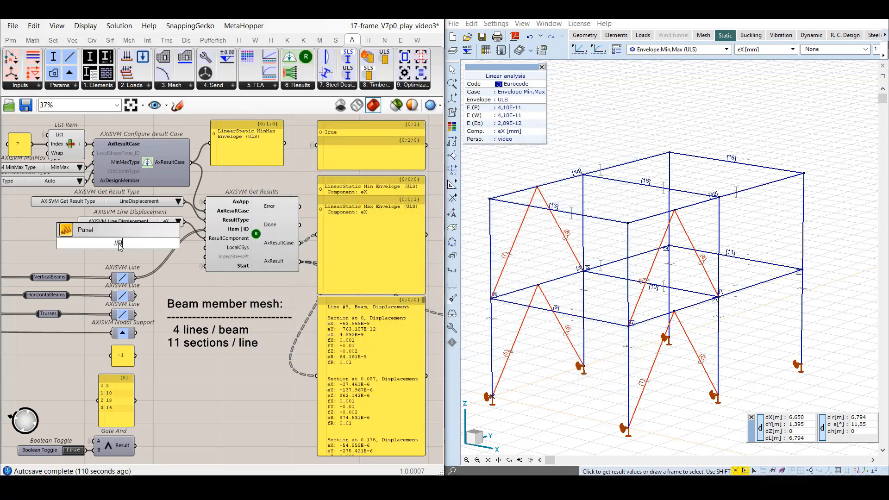
key("Return")
left_click_drag(125, 246, 204, 229)
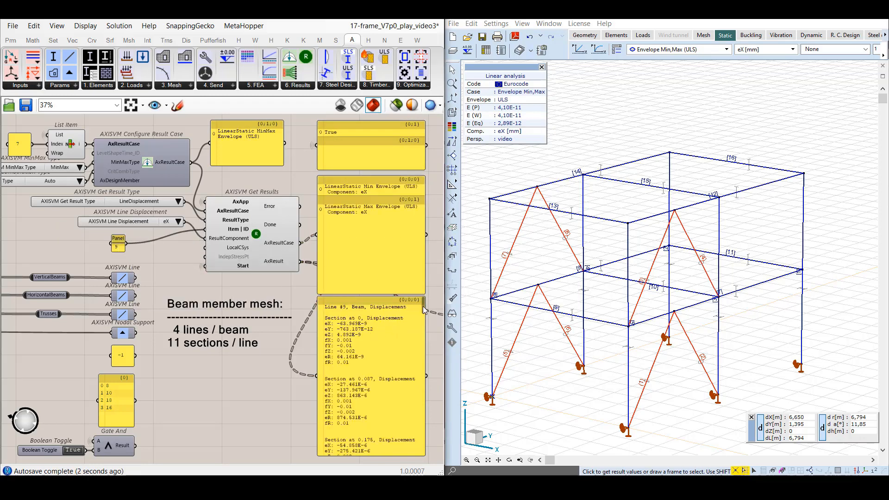
Review the section displacements of line 9 and move the Item | ID connection back to the VerticalBeams Line parameter.
left_click_drag(423, 306, 422, 452)
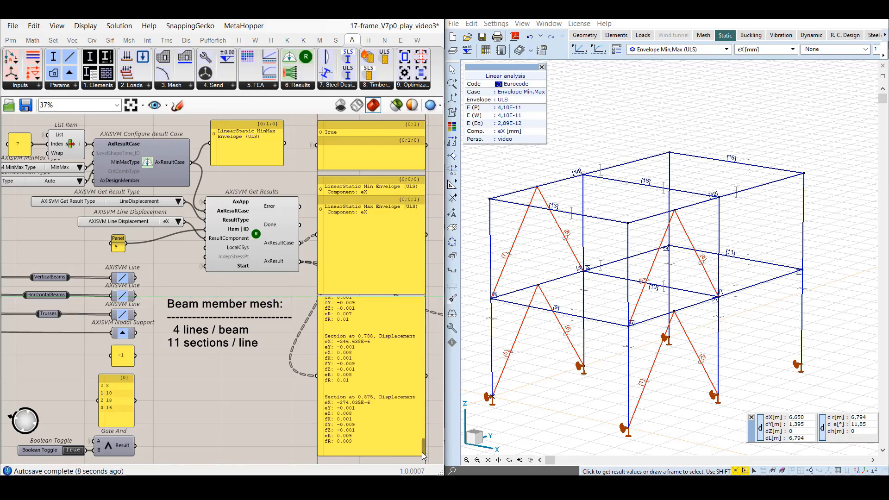
left_click_drag(422, 452, 416, 305)
left_click(233, 405)
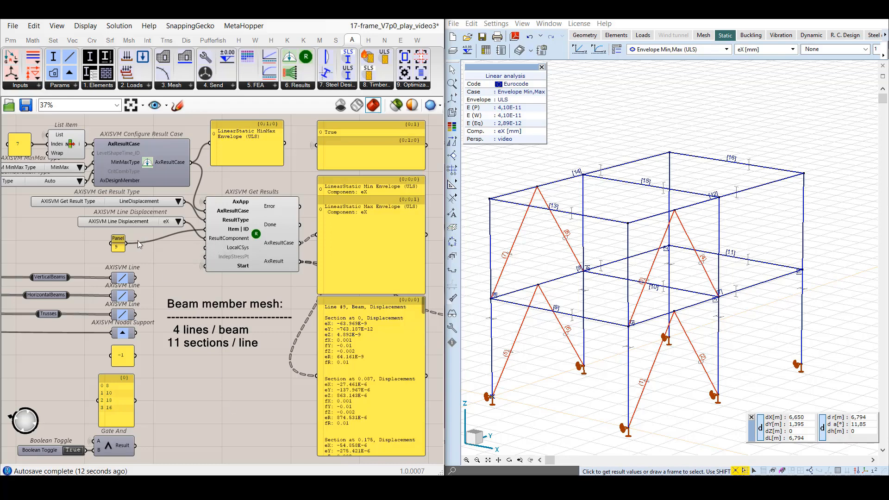
left_click_drag(125, 244, 133, 277, "ctrl+shift")
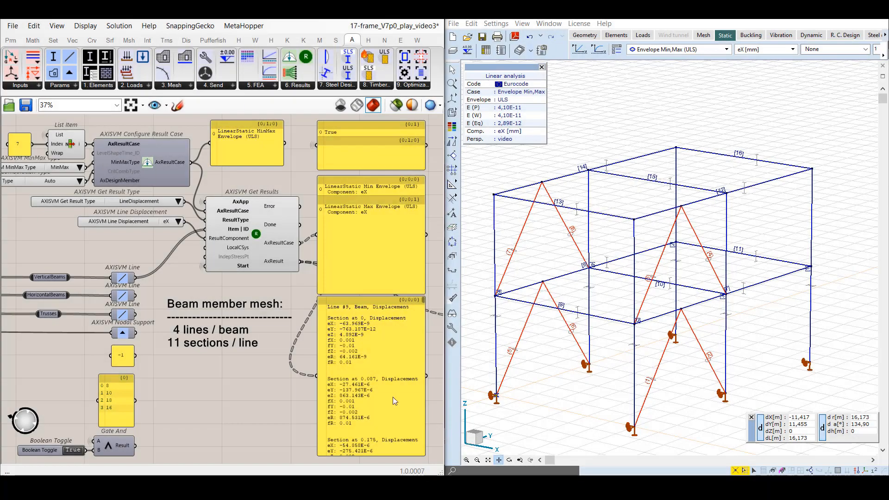
In AxisVM, turn on support numbering for the frame model.
left_click(875, 471)
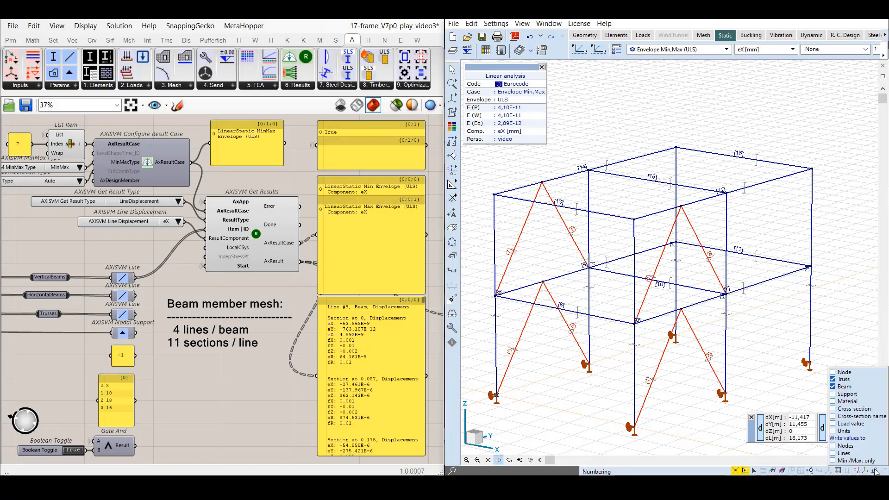
left_click(832, 395)
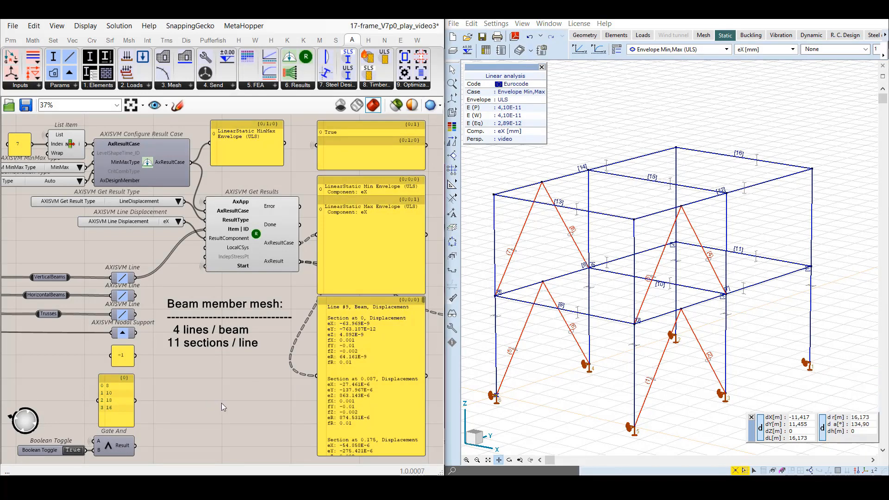
In Grasshopper, set the result type to NodalSupportForce, read the Get Results warning, and realign the NodalSupport Force component list.
left_click(179, 201)
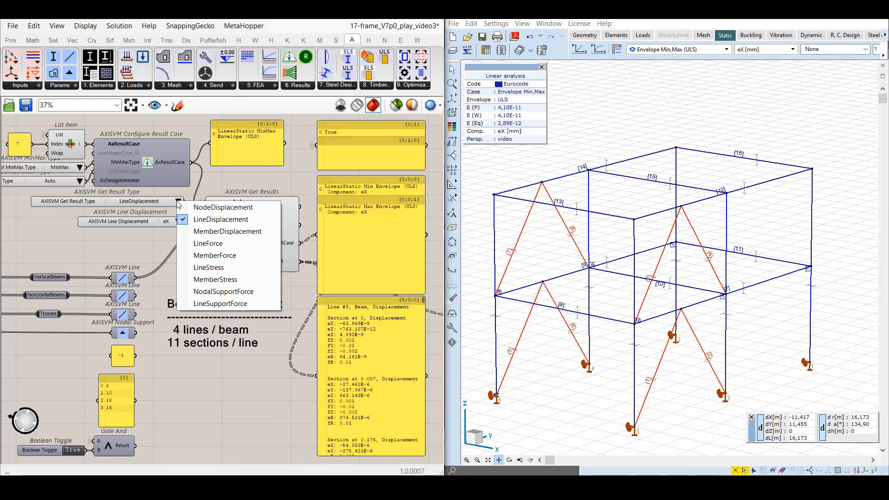
left_click(220, 291)
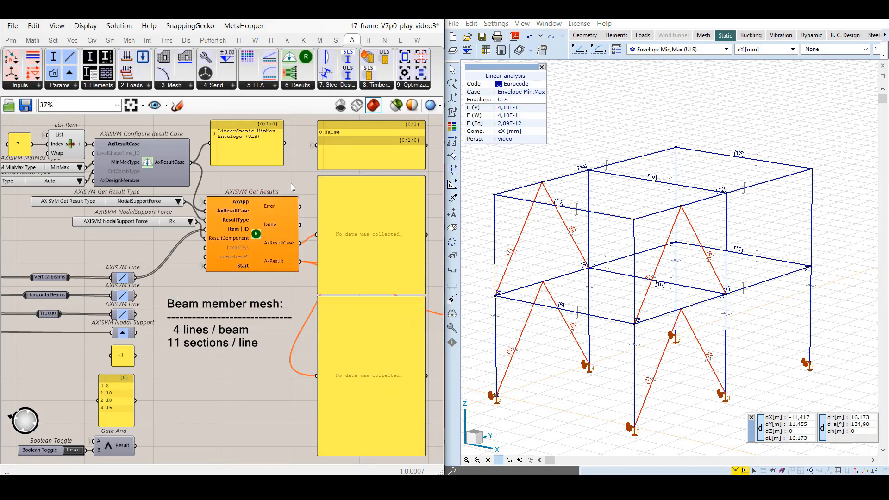
scroll(301, 198, "up", 5)
mouse_move(293, 194)
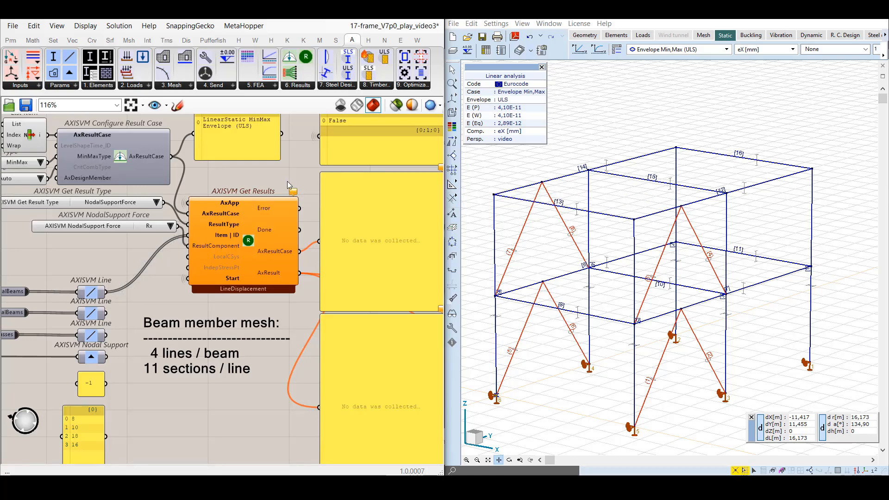
scroll(287, 182, "down", 1)
left_click_drag(144, 220, 132, 221)
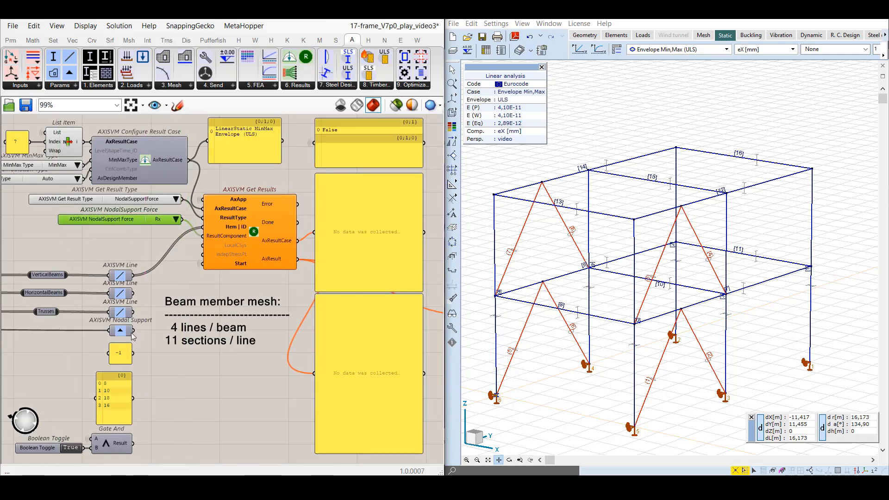
Connect the AXISVM Nodal Support parameter to Item | ID in place of the vertical beams and shift the beam mesh note down.
left_click_drag(134, 331, 191, 245)
left_click_drag(204, 230, 203, 235)
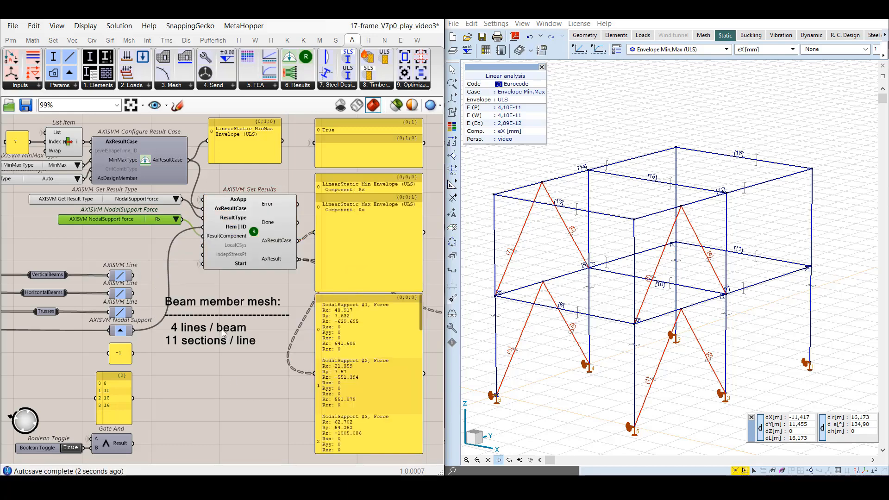
left_click_drag(221, 329, 213, 367)
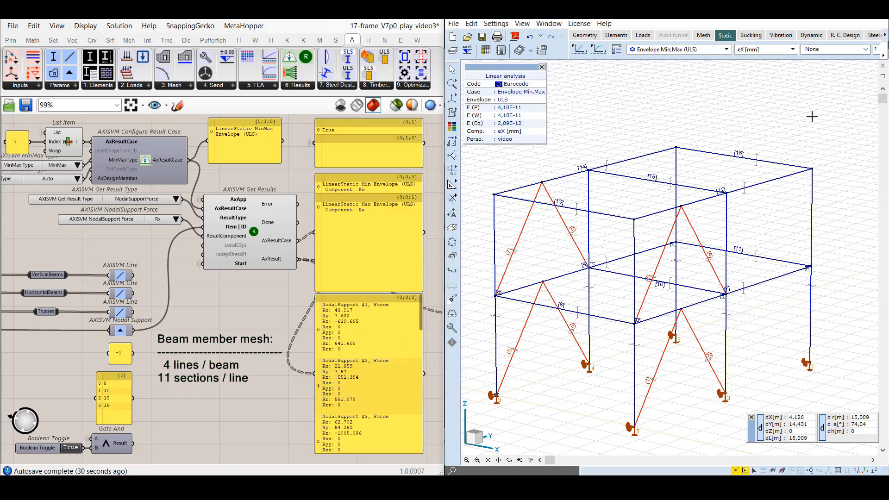
In AxisVM, display the nodal support force component Rx and check the force values of support 2.
left_click(792, 49)
left_click(740, 135)
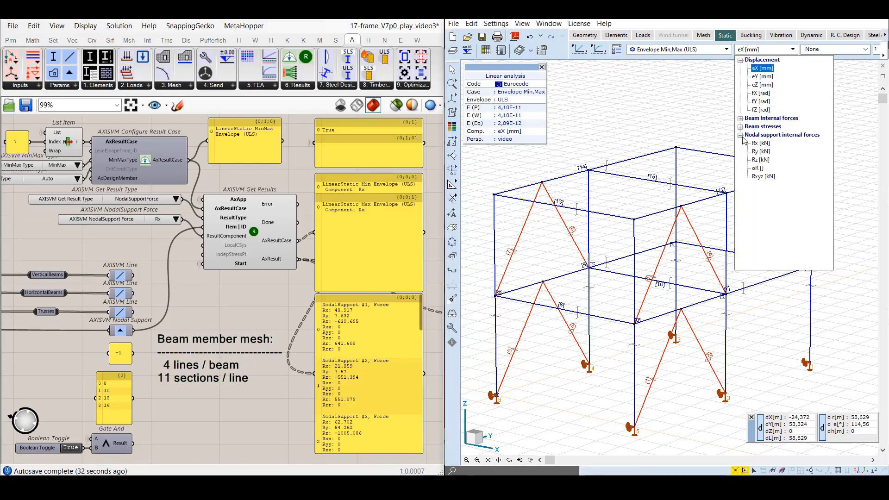
left_click(760, 143)
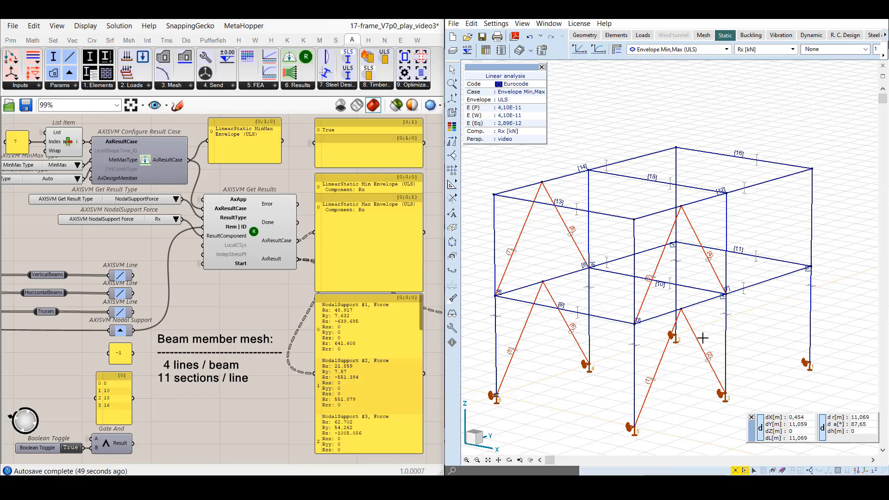
left_click(675, 336)
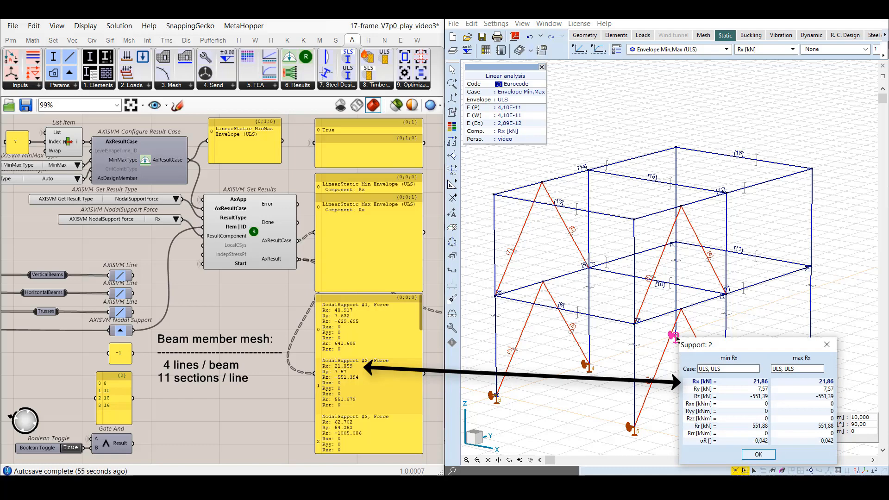
left_click(760, 456)
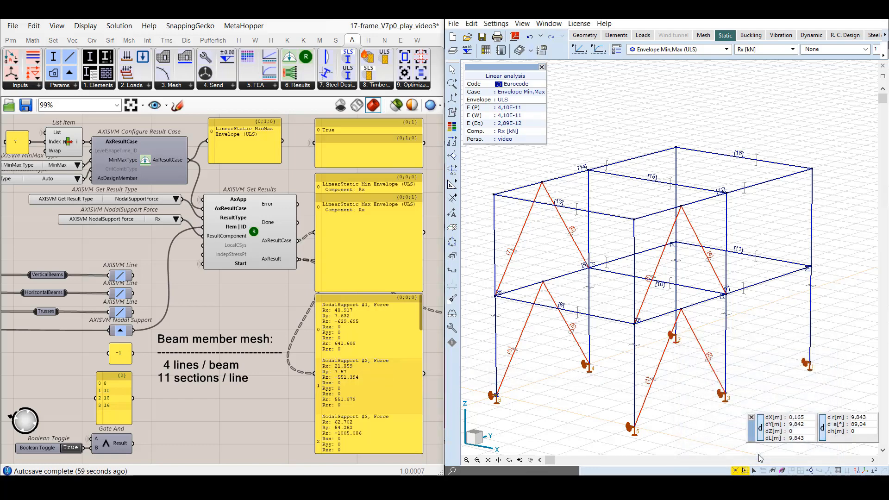
In Grasshopper, make two copies of the NodalSupport Force list below the original and set them to Ry and Rz.
left_click(114, 222)
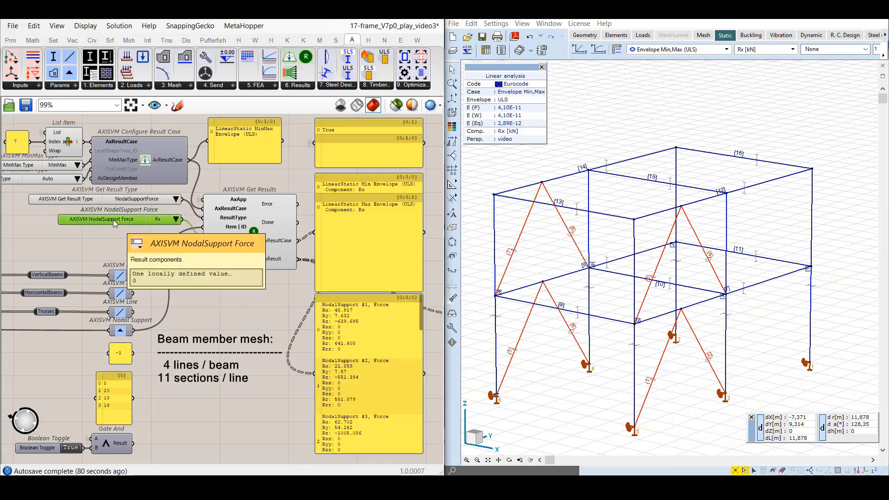
left_click_drag(113, 219, 119, 259, "alt")
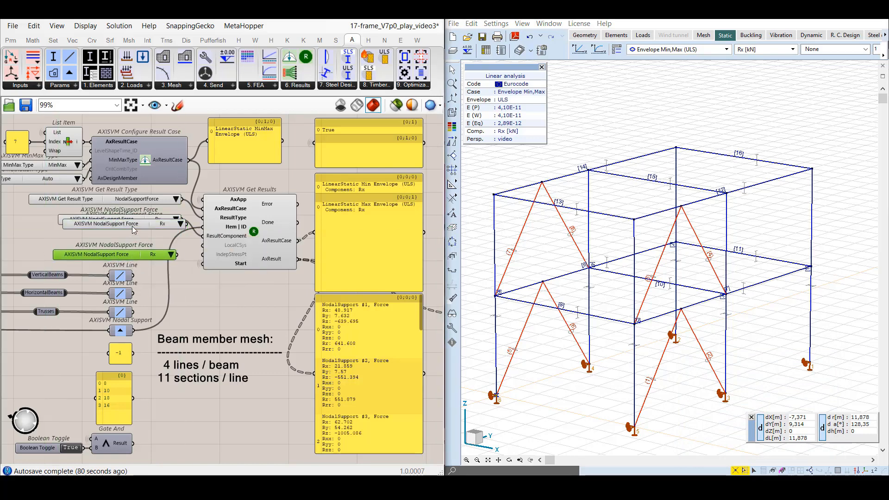
left_click_drag(125, 225, 142, 254)
left_click(176, 236)
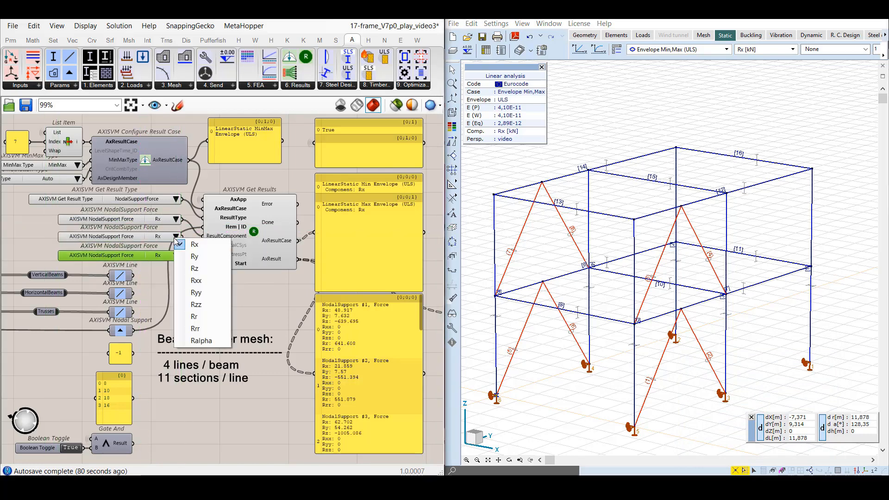
left_click(189, 258)
left_click(176, 255)
left_click(193, 291)
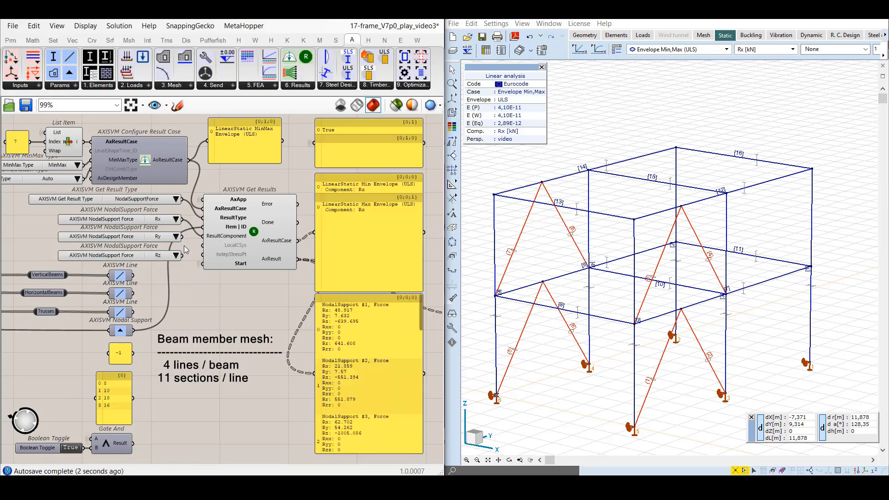
Connect the Ry and Rz lists to the ResultComponent input of Get Results in addition to Rx.
left_click_drag(182, 237, 202, 236)
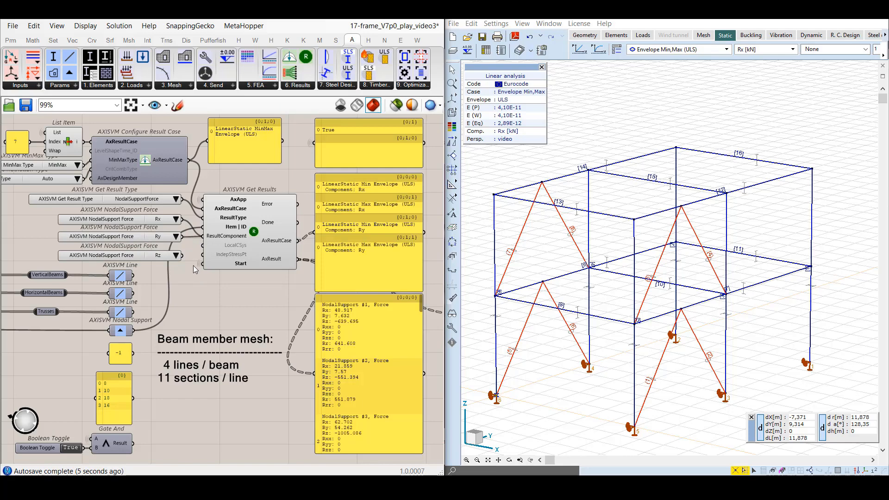
left_click_drag(184, 256, 202, 236)
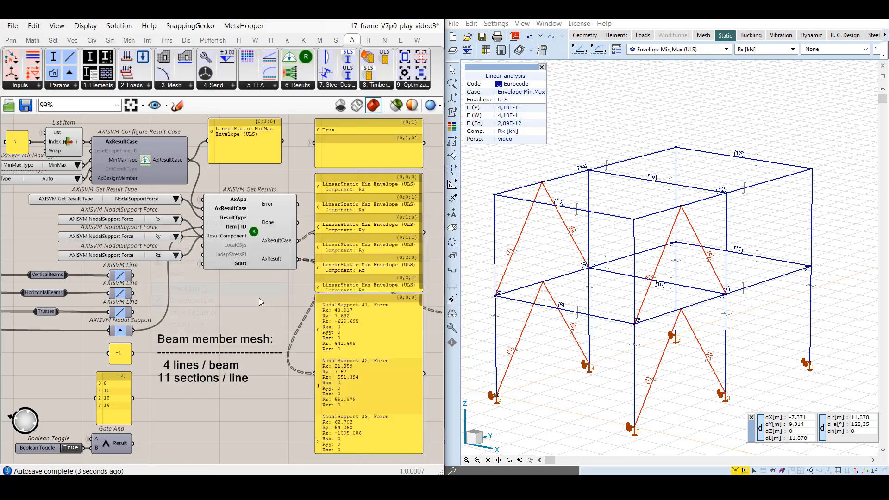
Compare the AxResultCase panel's Rx, Ry and Rz min and max branches with the matching nodal support force branches in the AxResult panel.
right_click(153, 219)
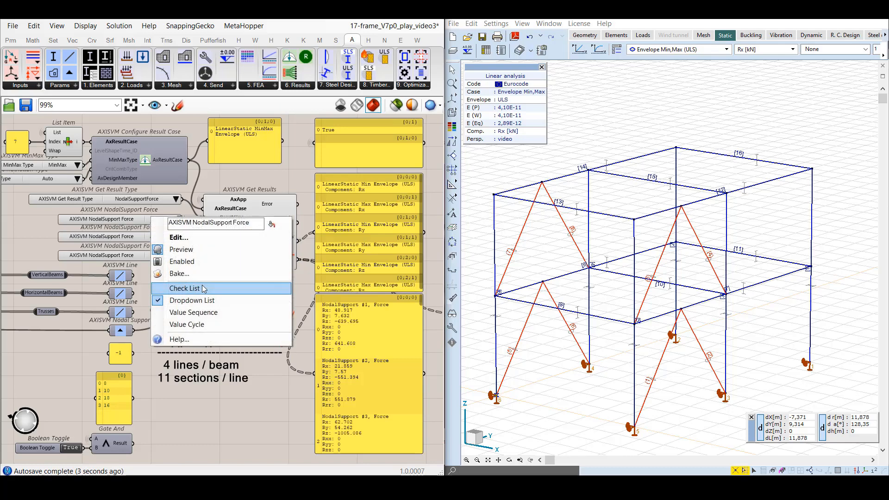
left_click(202, 289)
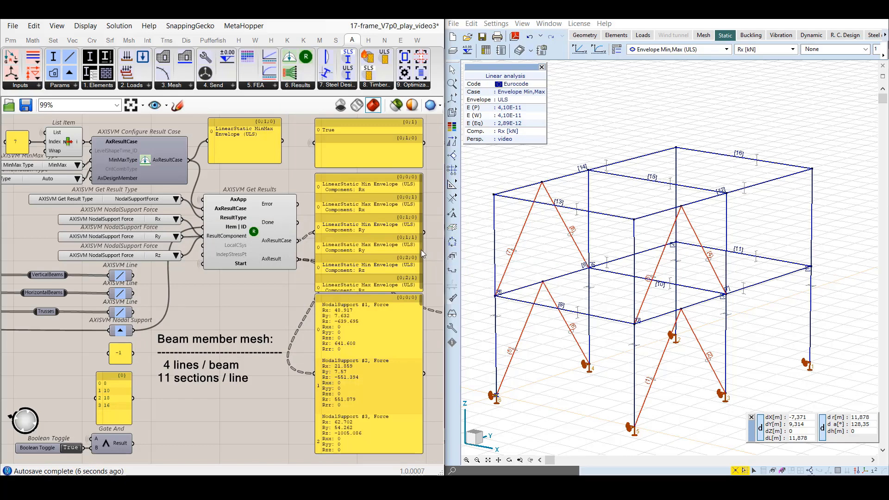
left_click_drag(421, 249, 421, 254)
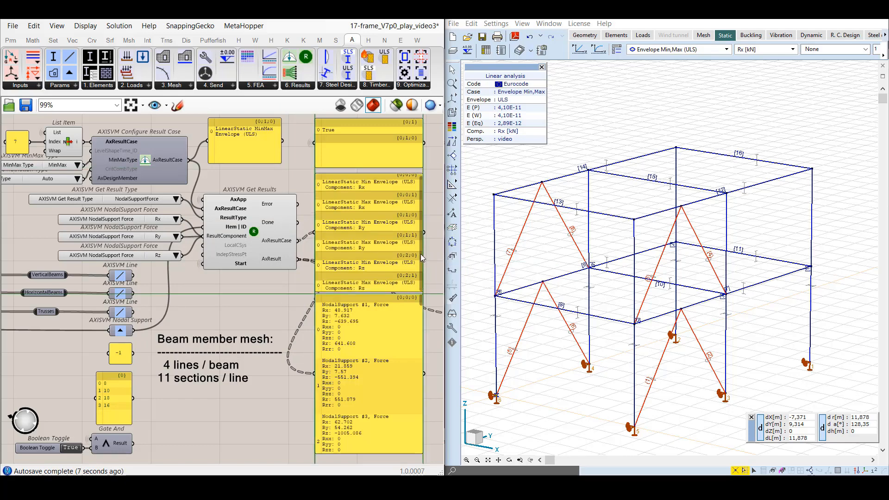
left_click_drag(420, 254, 420, 243)
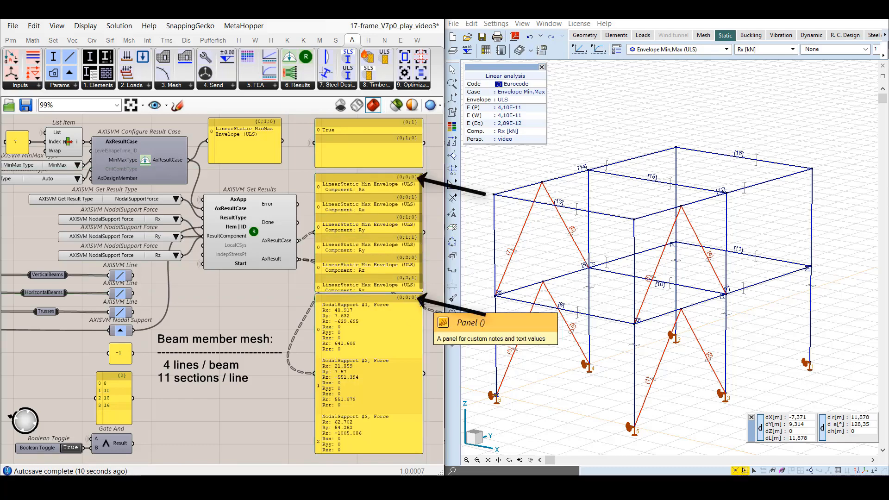
scroll(421, 305, "down", 3)
scroll(420, 310, "up", 4)
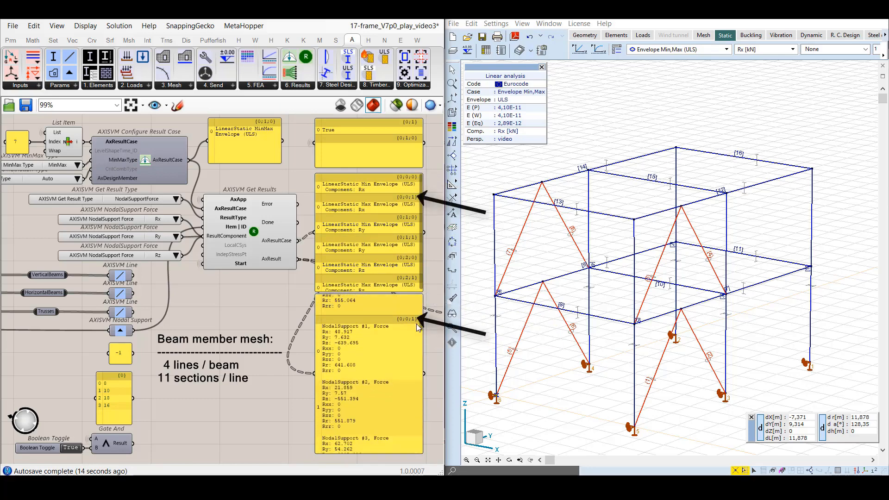
mouse_move(416, 324)
left_mouse_down()
mouse_move(407, 377)
mouse_move(405, 344)
mouse_move(273, 300)
left_mouse_up()
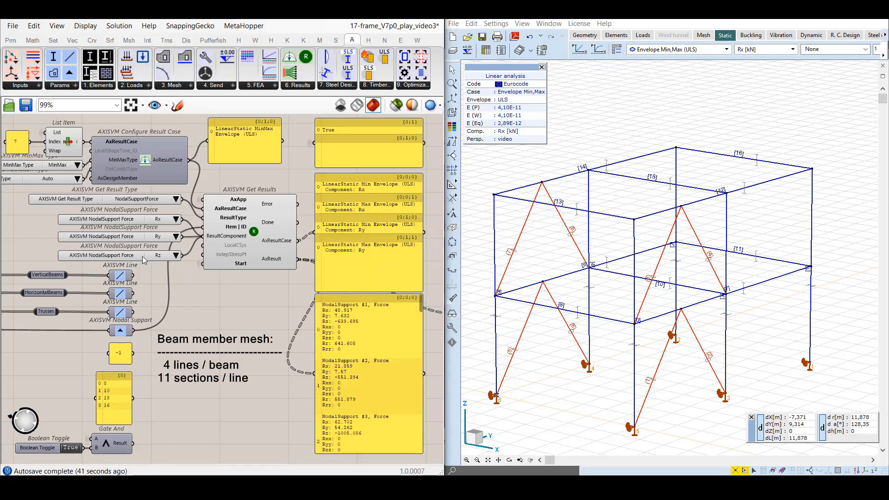
Delete the Ry and Rz NodalSupport Force lists, keeping only Rx.
left_click(139, 256)
left_click(133, 238, "shift")
key("Delete")
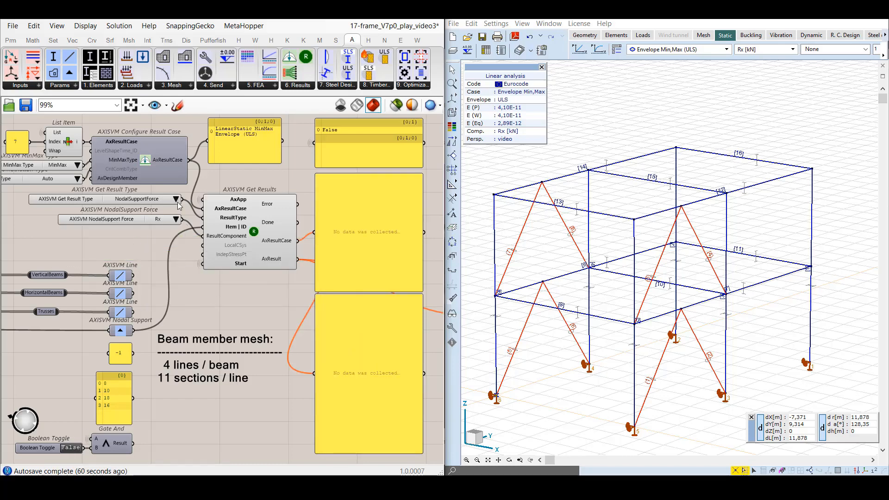
Set the result type to MemberStress and query it for the vertical beams through Item | ID.
left_click(177, 200)
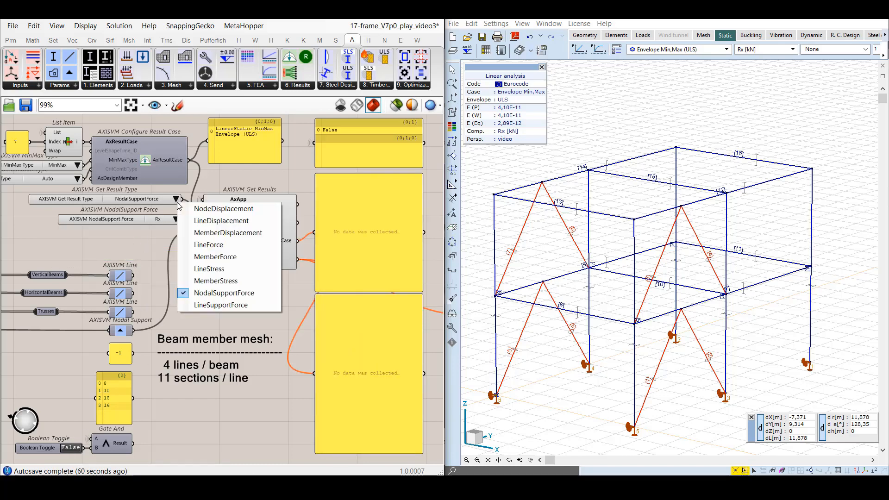
left_click(194, 281)
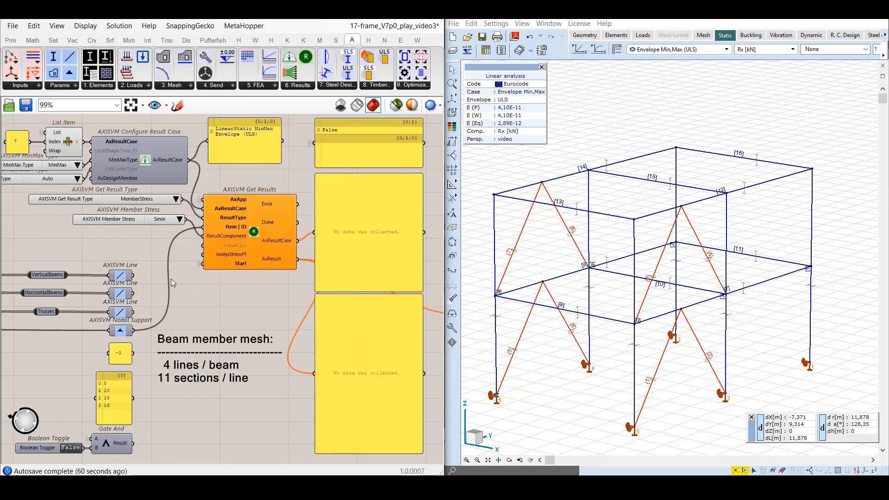
left_click_drag(133, 275, 209, 228)
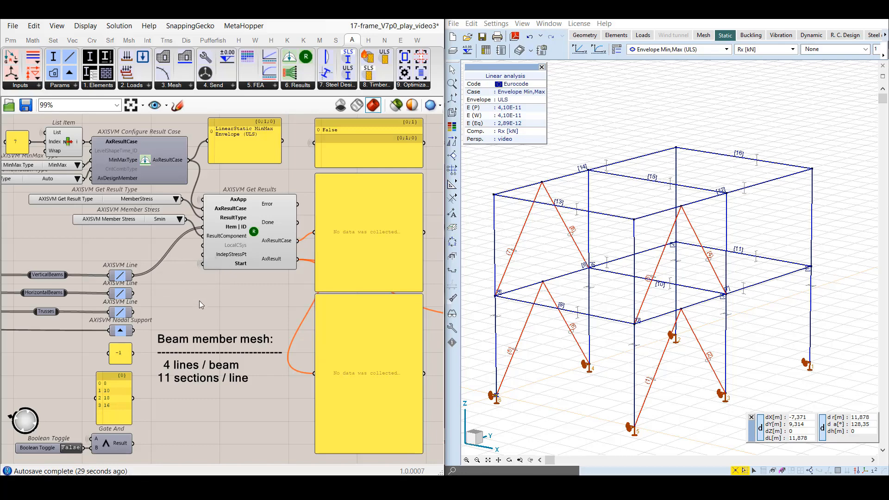
left_click(76, 448)
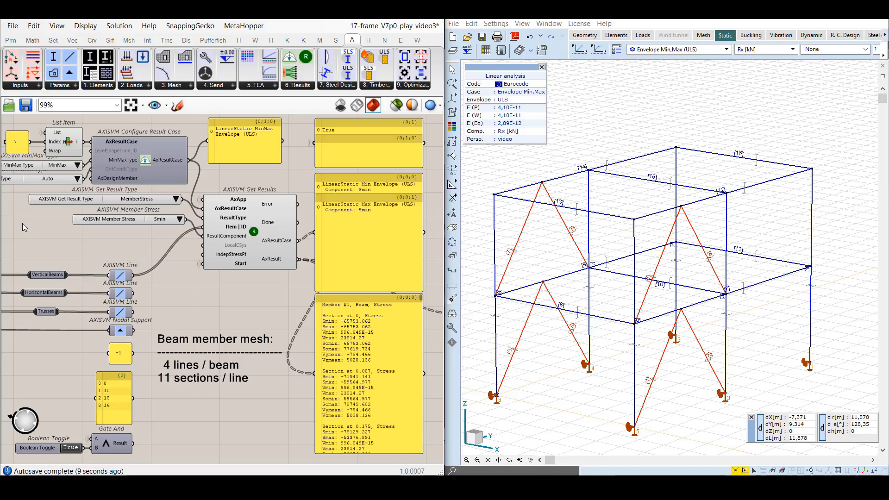
Turn off Multiline Data on the List Item index panel and replace its content with the lines 0, 1 and 2.
right_click(18, 144)
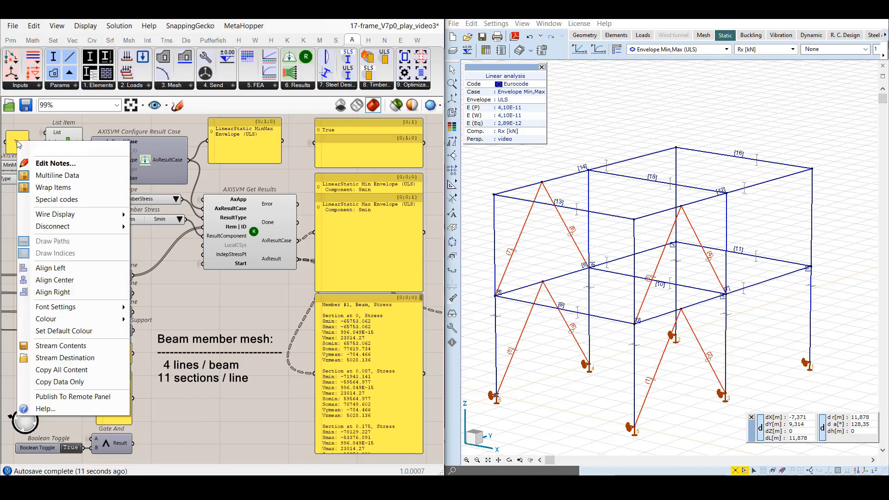
left_click(37, 172)
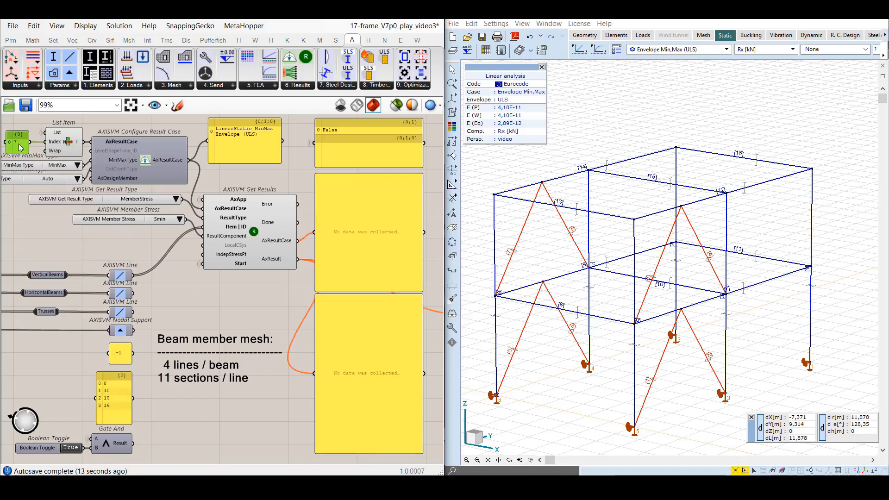
double_click(21, 147)
key("BackSpace")
type("0")
key("Return")
type("1")
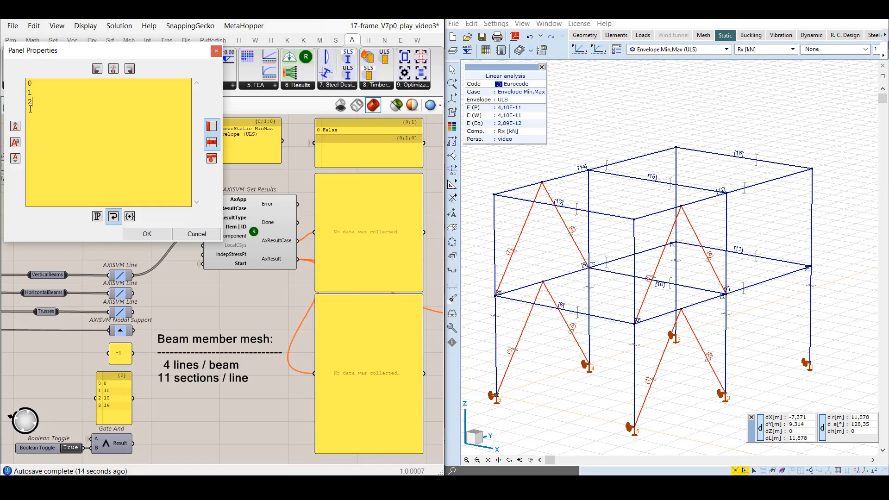
left_click(147, 234)
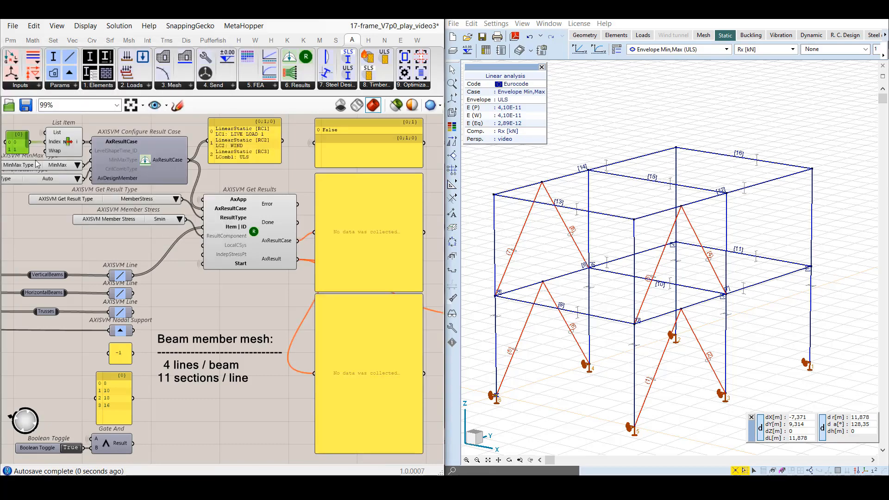
right_click_drag(18, 133, 44, 133)
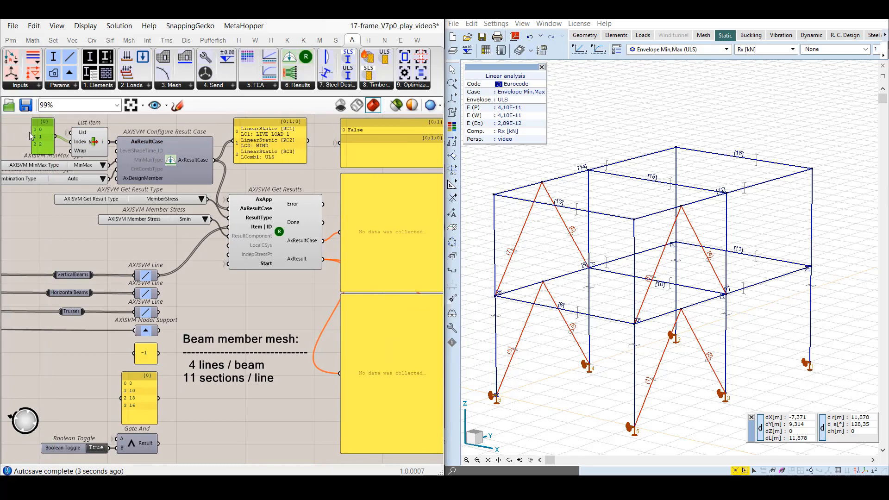
left_click(165, 105)
left_click(271, 296)
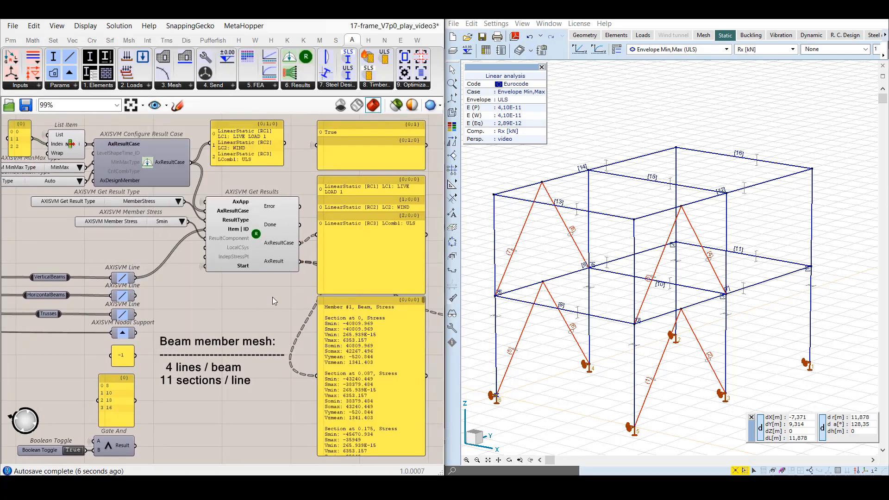
In AxisVM, display the beam stress component Smin for load case LIVE LOAD 1.
left_click(793, 49)
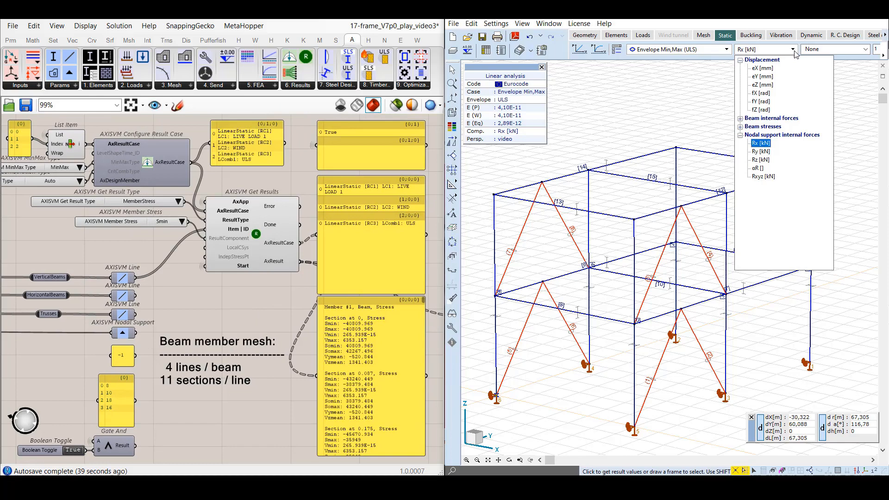
left_click(740, 127)
left_click(762, 135)
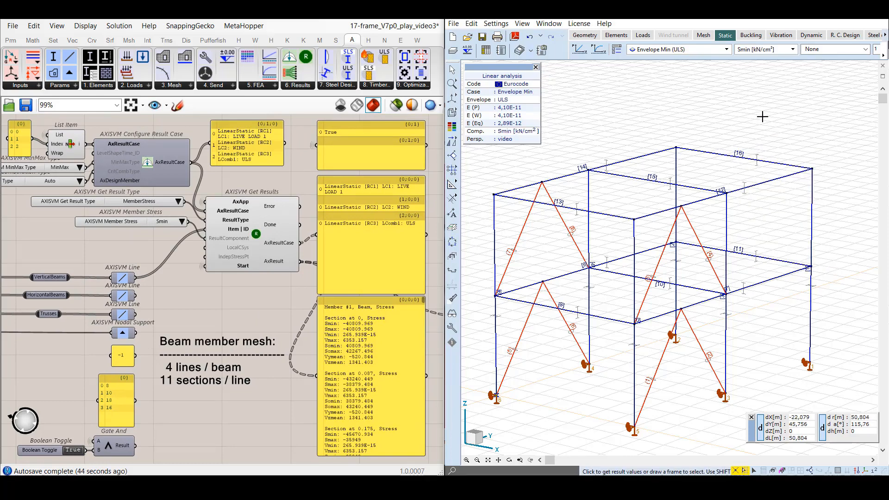
left_click(728, 52)
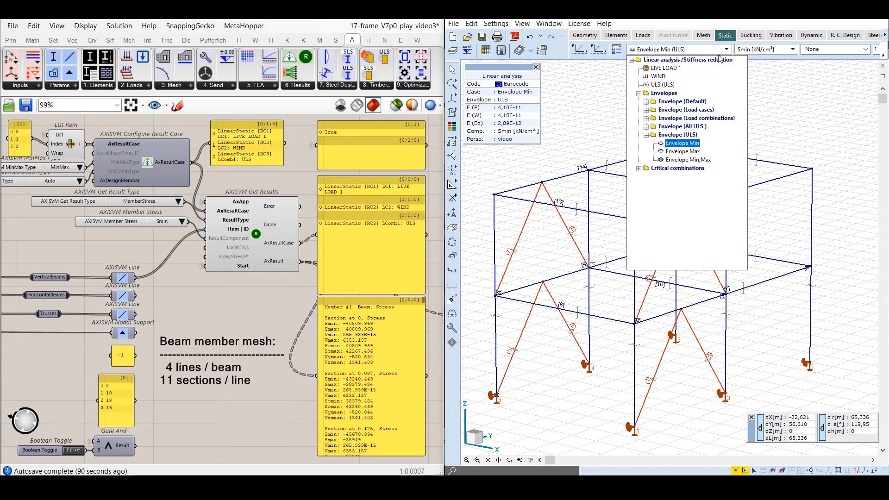
left_click(663, 68)
Open the LIVE LOAD 1 beam stresses table and compare the first three sections of beam 1 with the Grasshopper results.
left_click(488, 50)
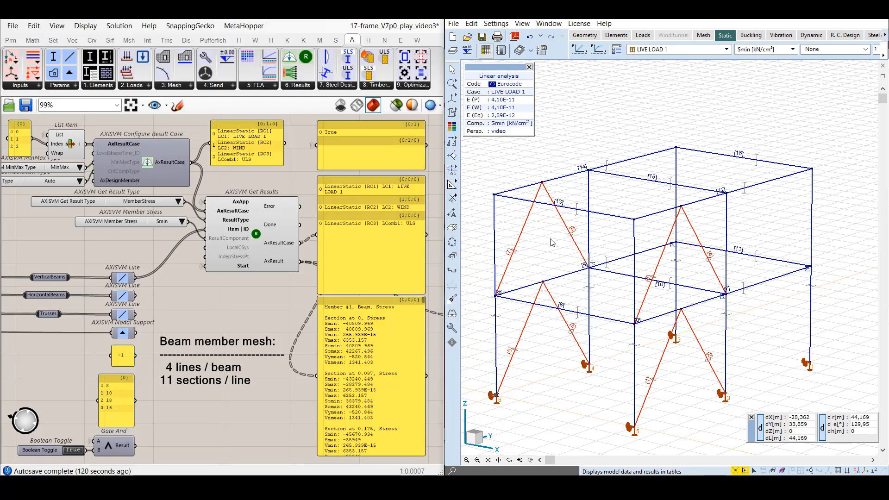
left_click(387, 332)
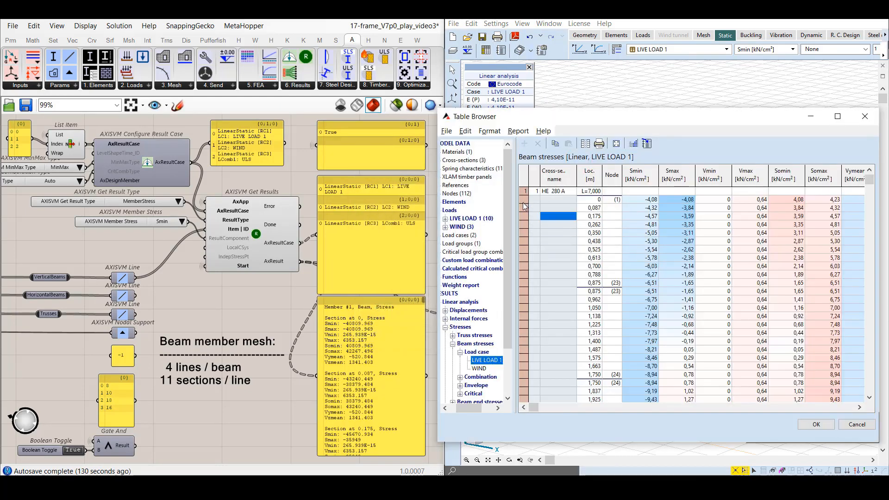
left_click_drag(524, 204, 524, 215)
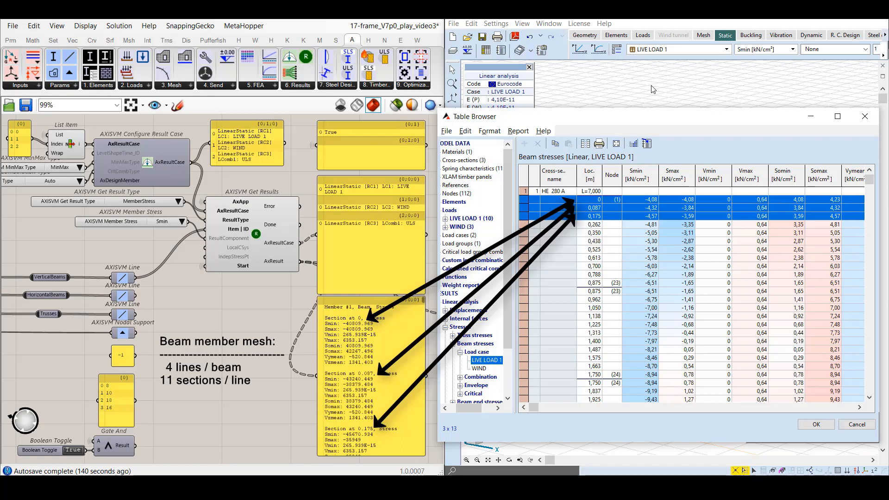
left_click(816, 425)
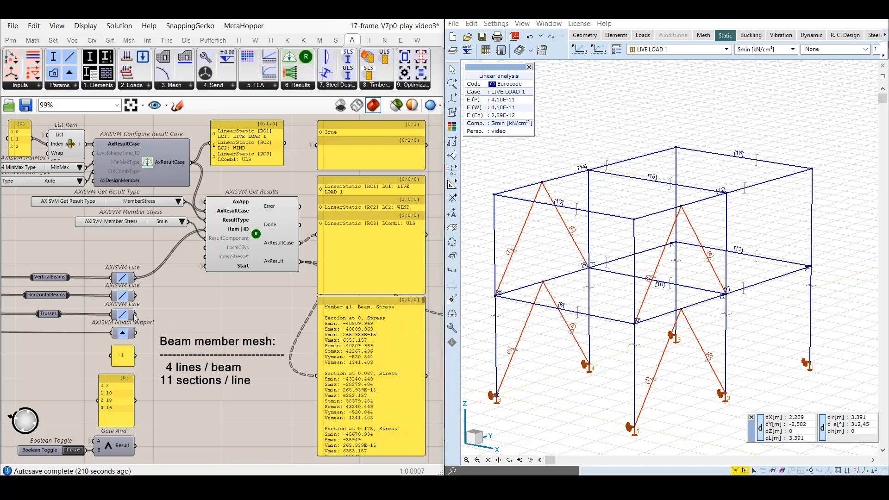
In Grasshopper, connect the trusses' AXISVM Line parameter to Item | ID in place of the vertical beams.
left_click_drag(135, 314, 206, 231)
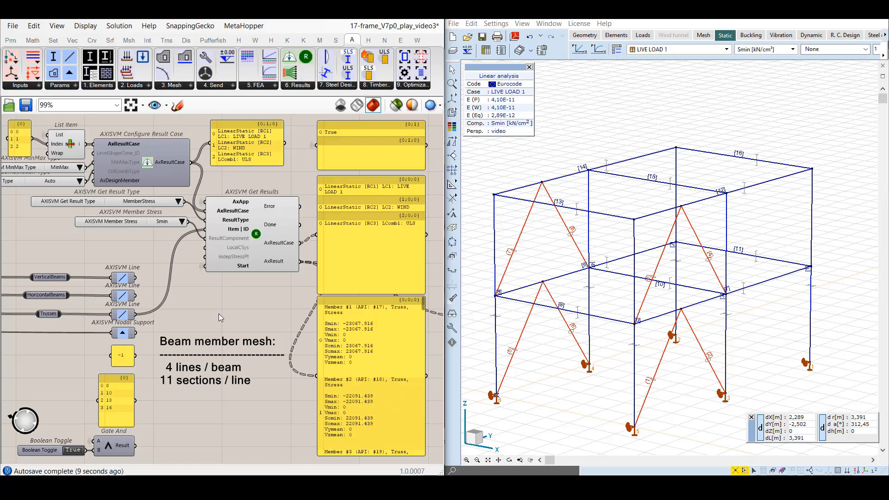
Create a panel containing 17 above the line parameters and connect it to the Item | ID input of Get Results.
double_click(122, 247)
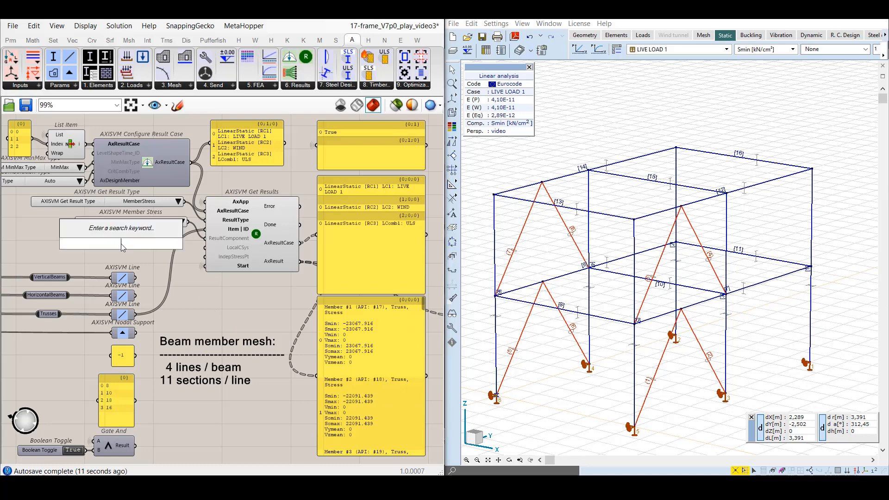
type("//17")
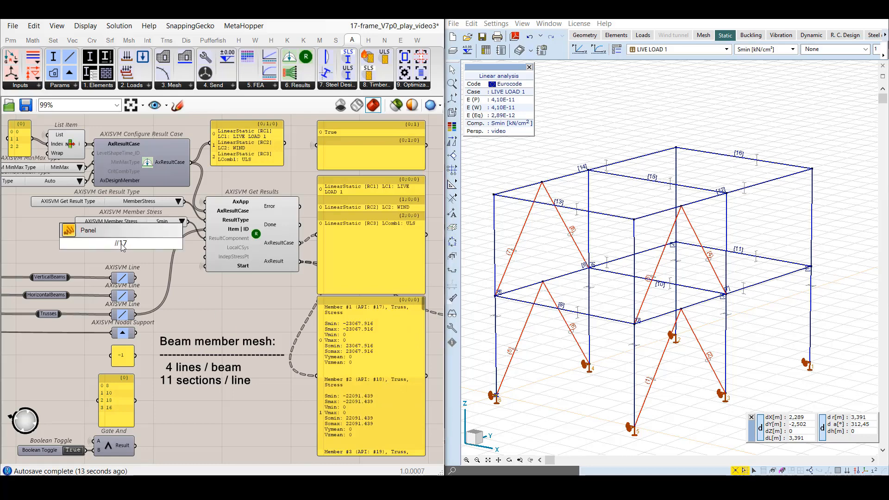
key("Return")
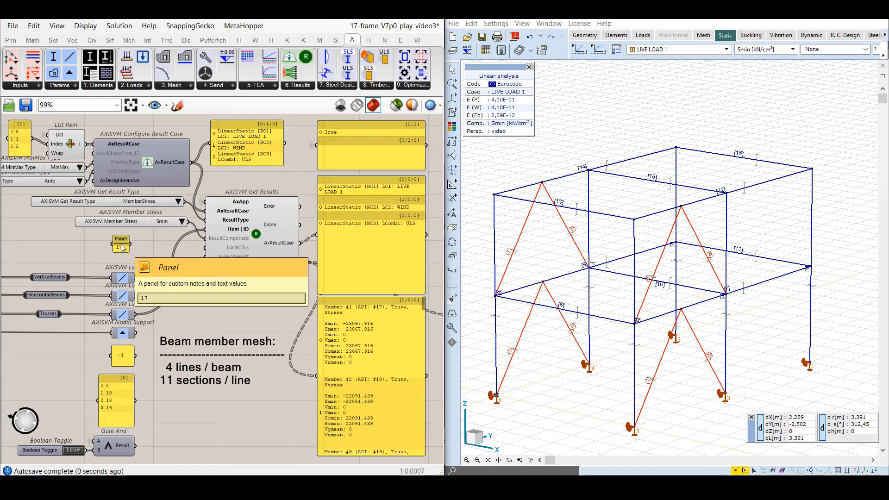
left_click_drag(132, 246, 205, 229)
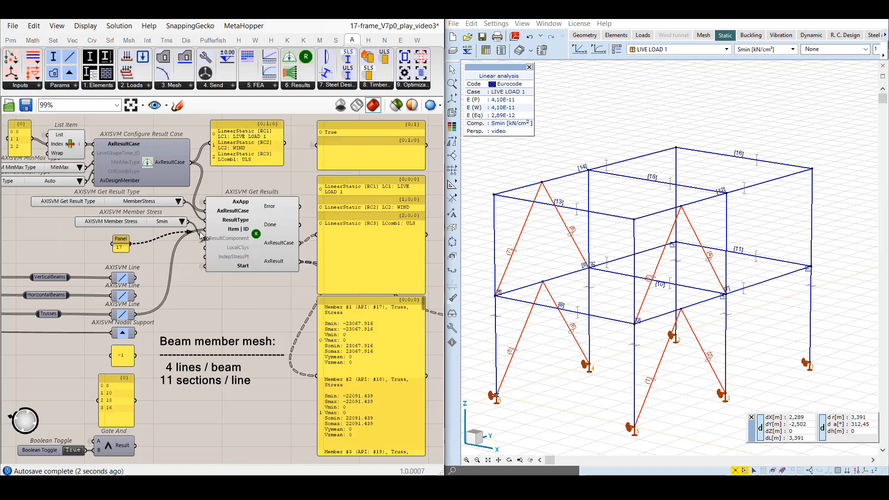